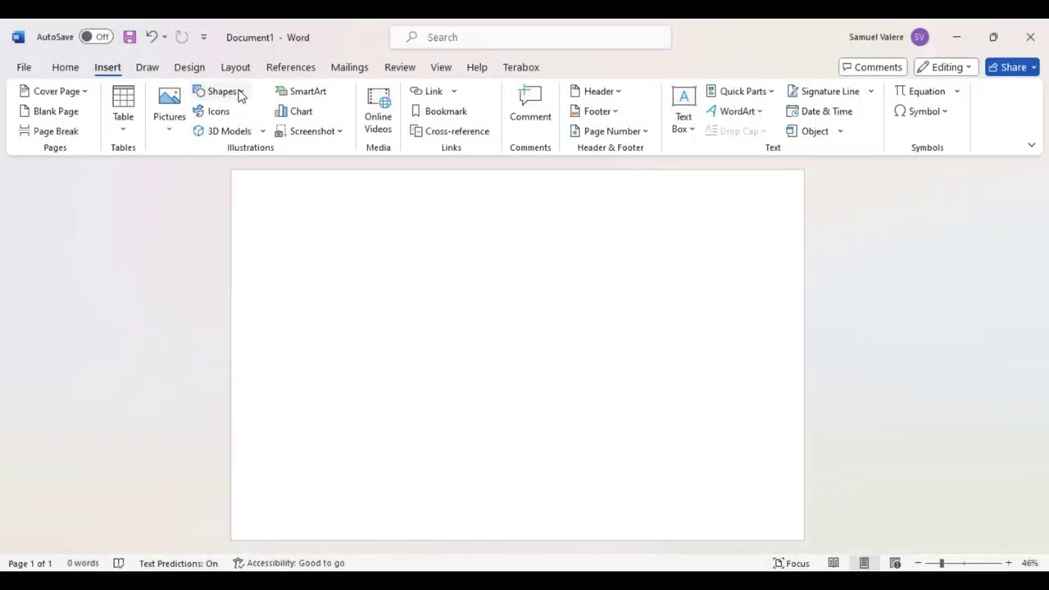
Step: Draw a rectangle covering the whole page, 11.34" by 18.45", filled solid orange
click(239, 96)
click(242, 173)
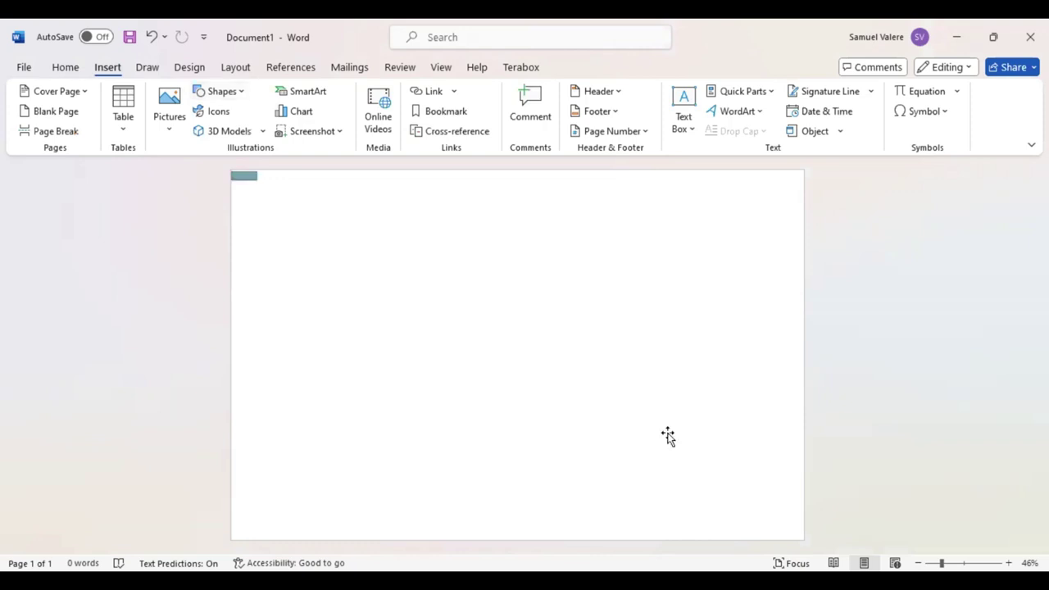
drag(531, 331, 667, 435)
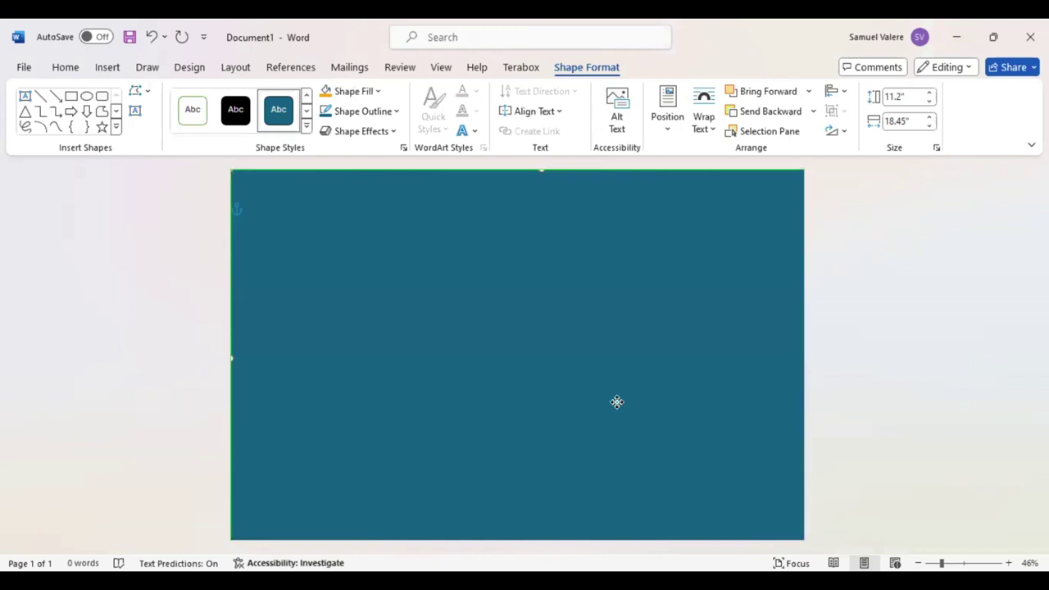
drag(538, 172, 536, 170)
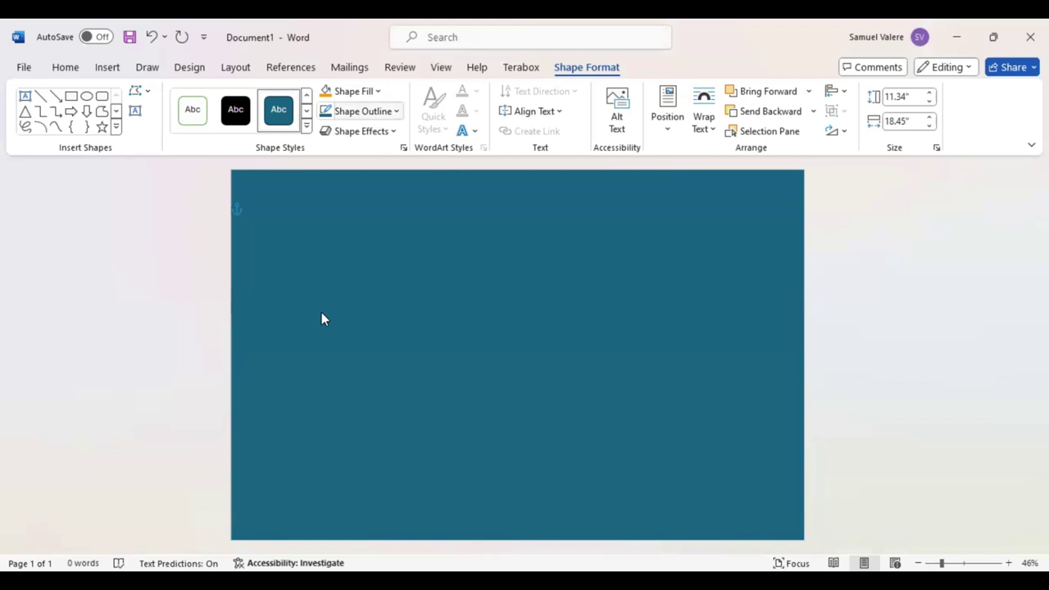
click(72, 96)
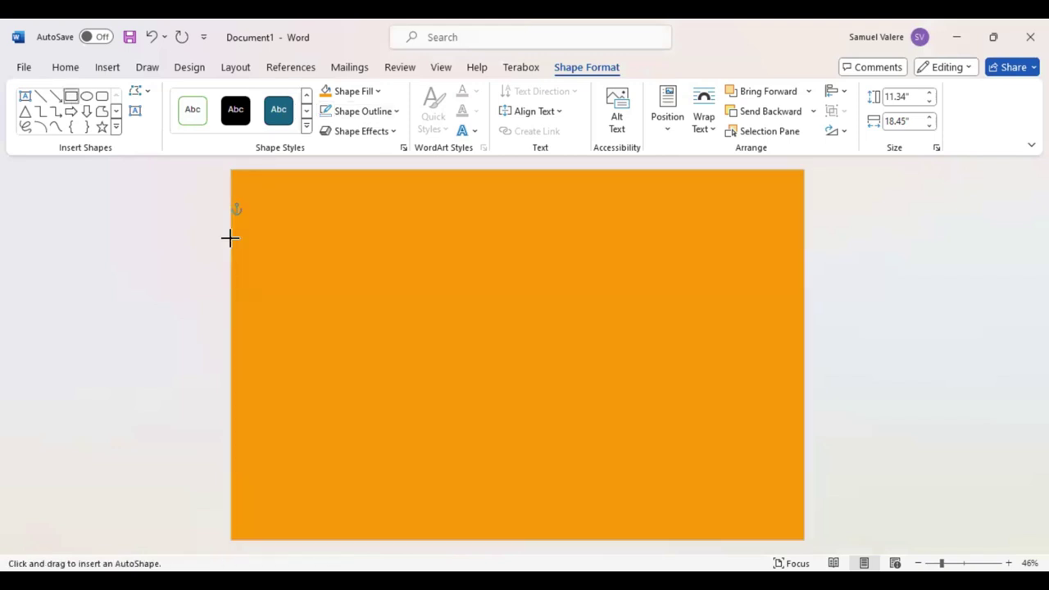
Step: Draw a 10.32" by 21.05" dark charcoal rectangle over it, leaving orange strips top and bottom
drag(231, 238, 916, 495)
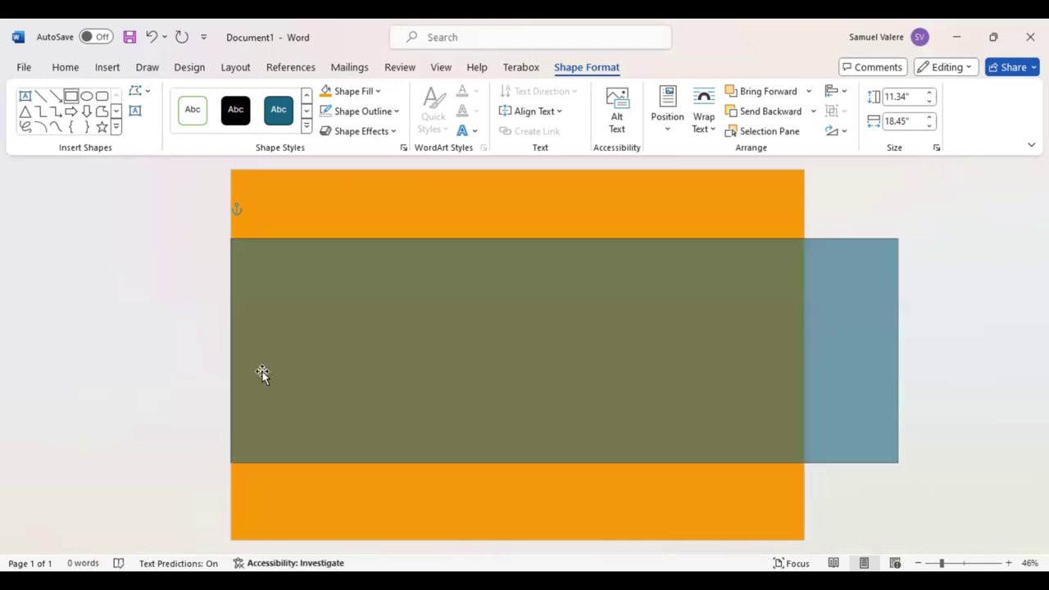
key(Up)
key(Up)
key(Up)
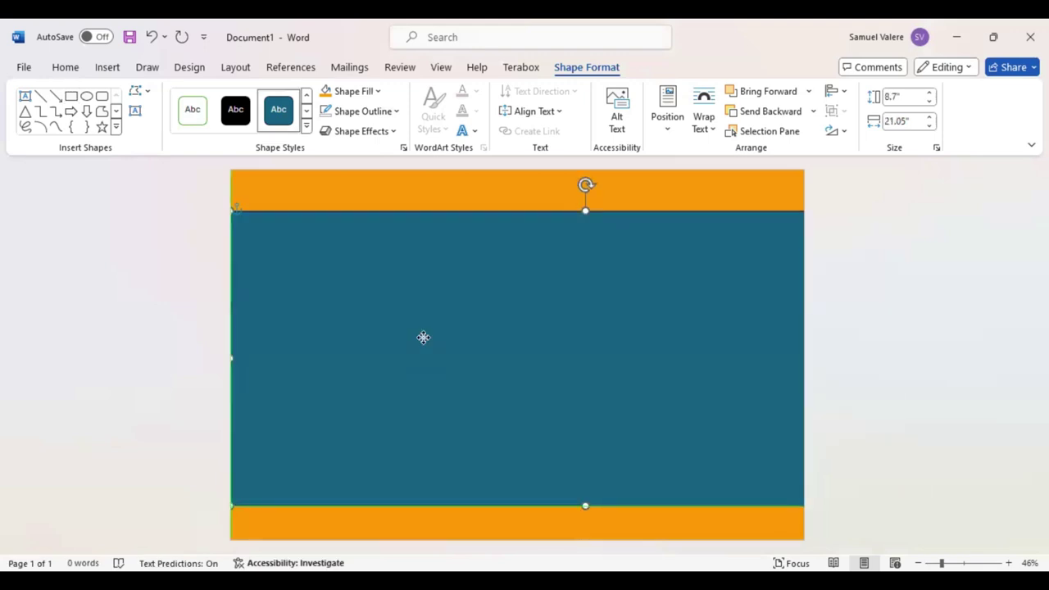
key(Down)
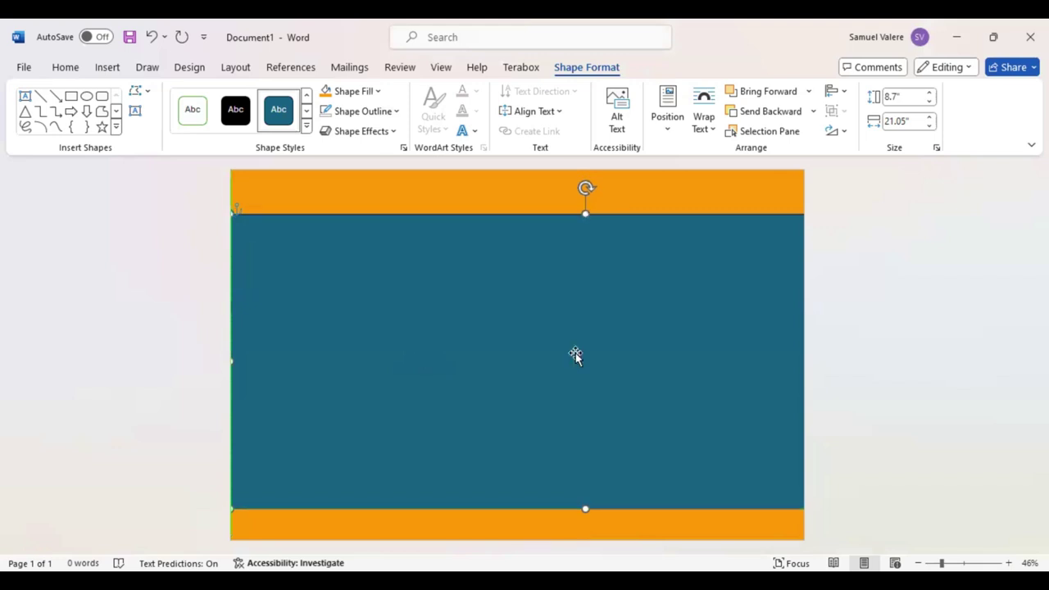
key(Up)
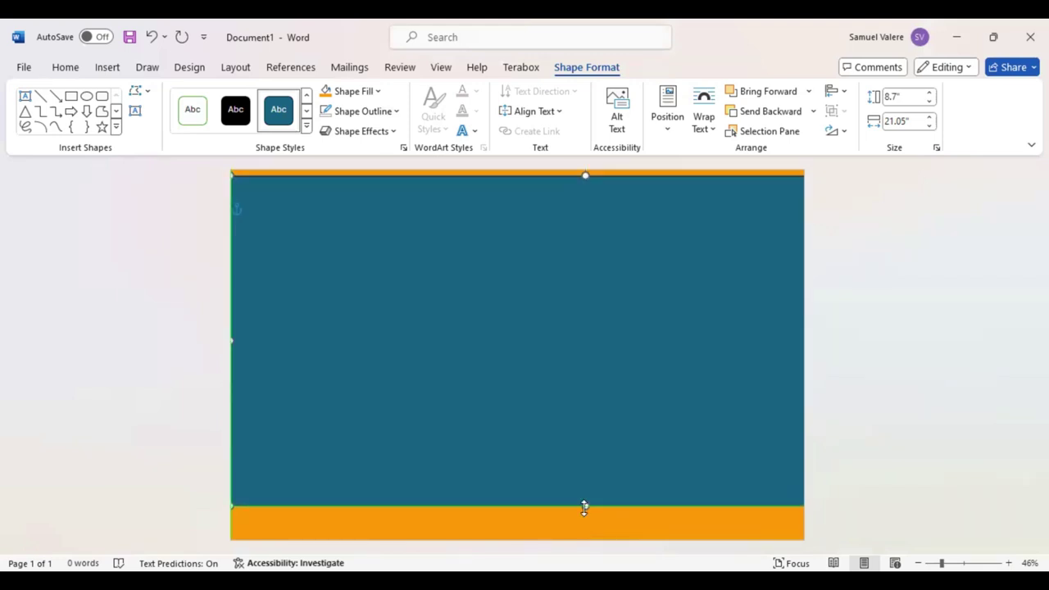
drag(584, 508, 583, 529)
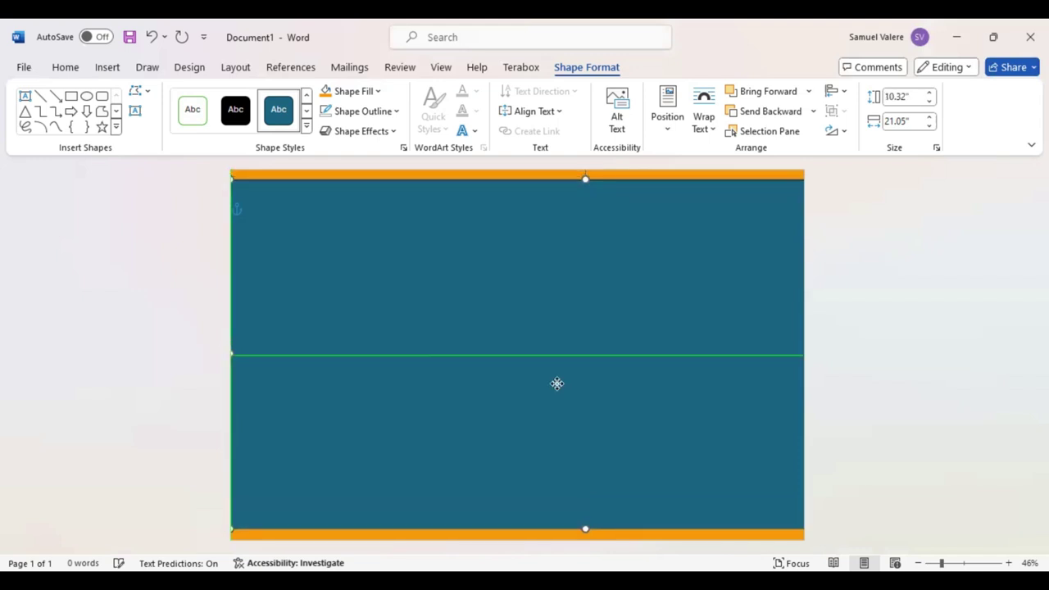
drag(557, 383, 528, 396)
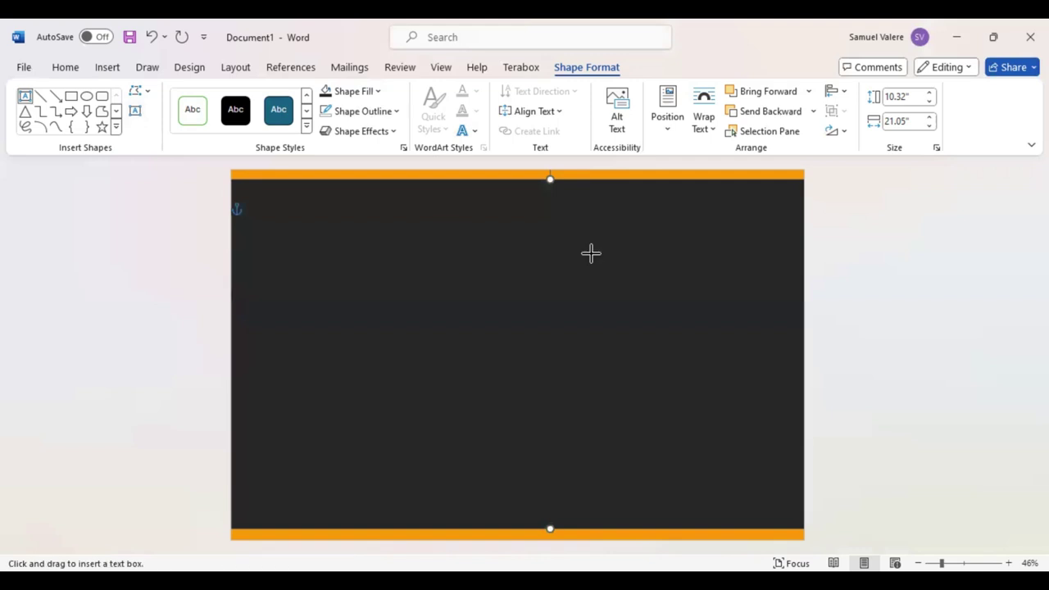
Step: Draw a text box near the top centre, type 'Certificate', and remove its fill
drag(414, 217, 636, 261)
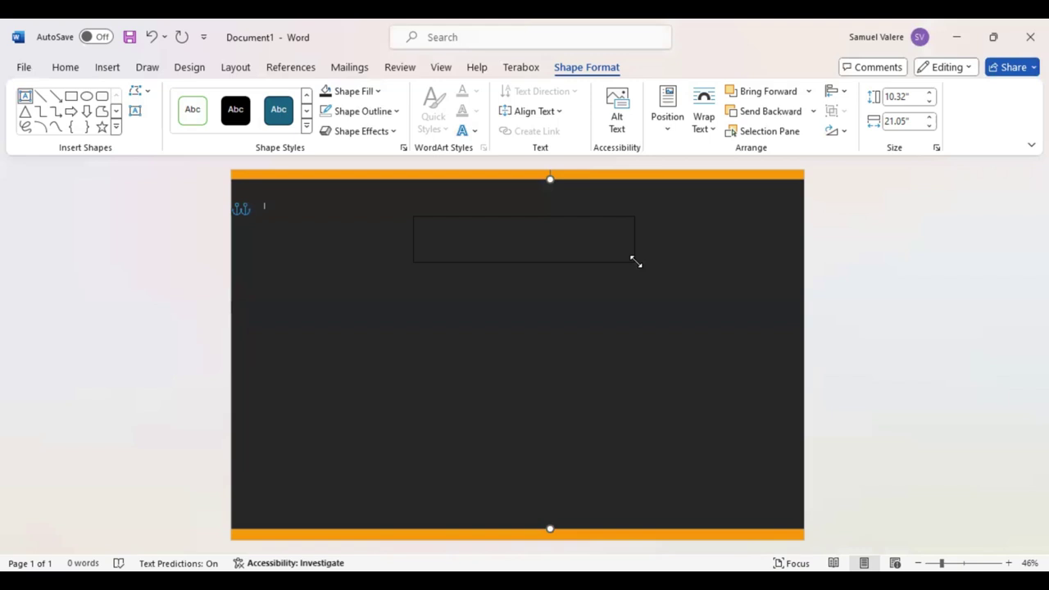
drag(636, 262, 634, 261)
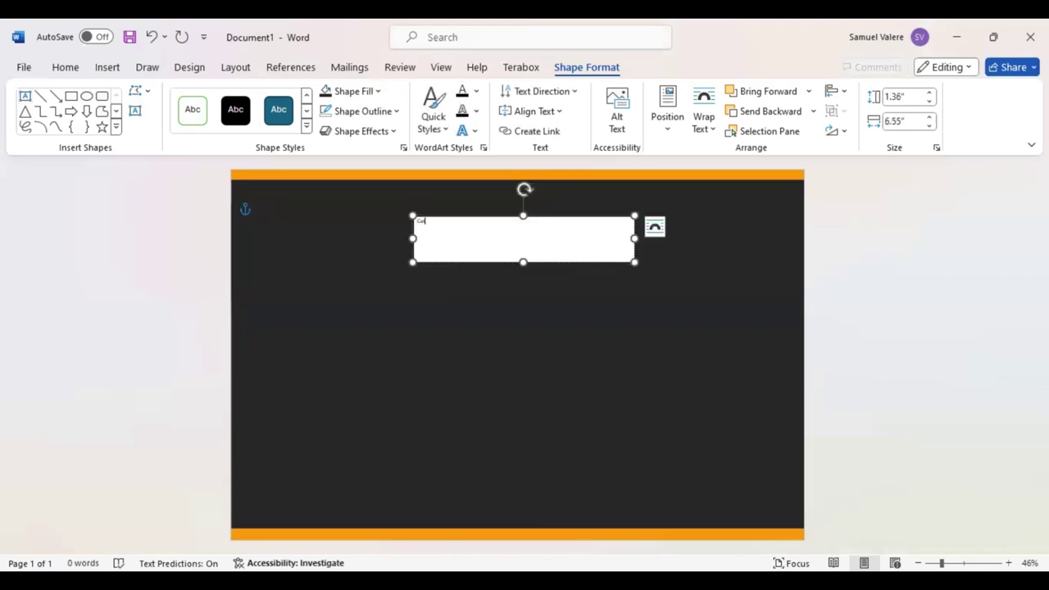
text(rtificat)
text(e)
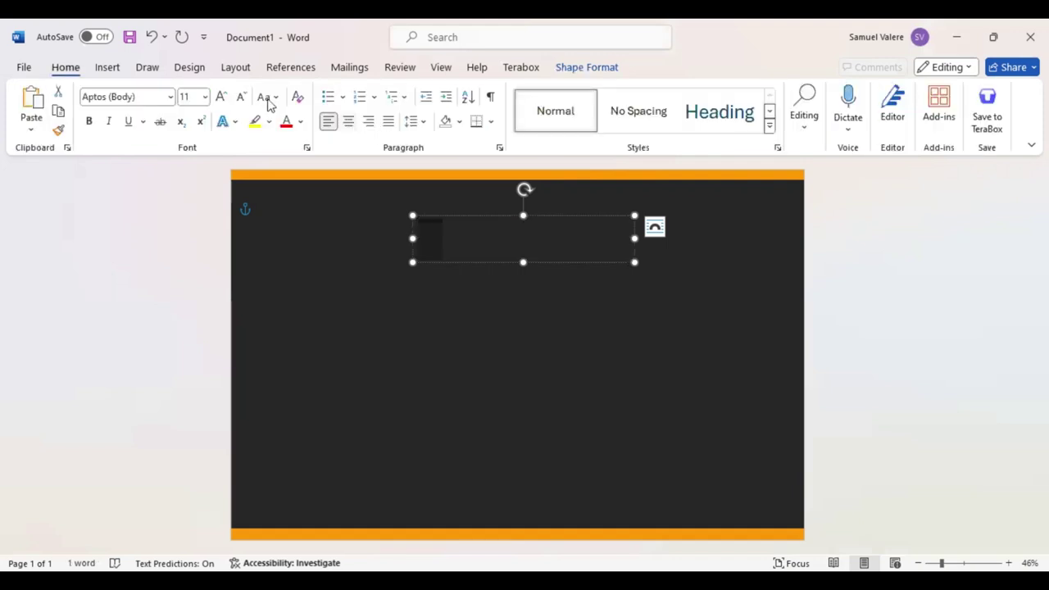
Step: Make 'CERTIFICATE' a centred 72 pt Arial Black heading just below the top orange band
key(ctrl+e)
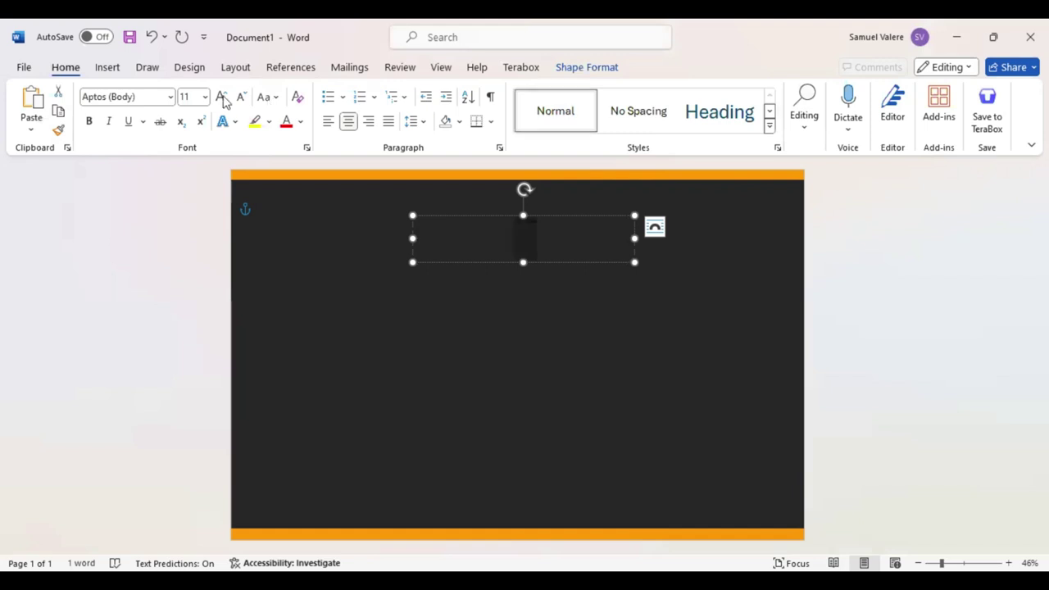
click(152, 98)
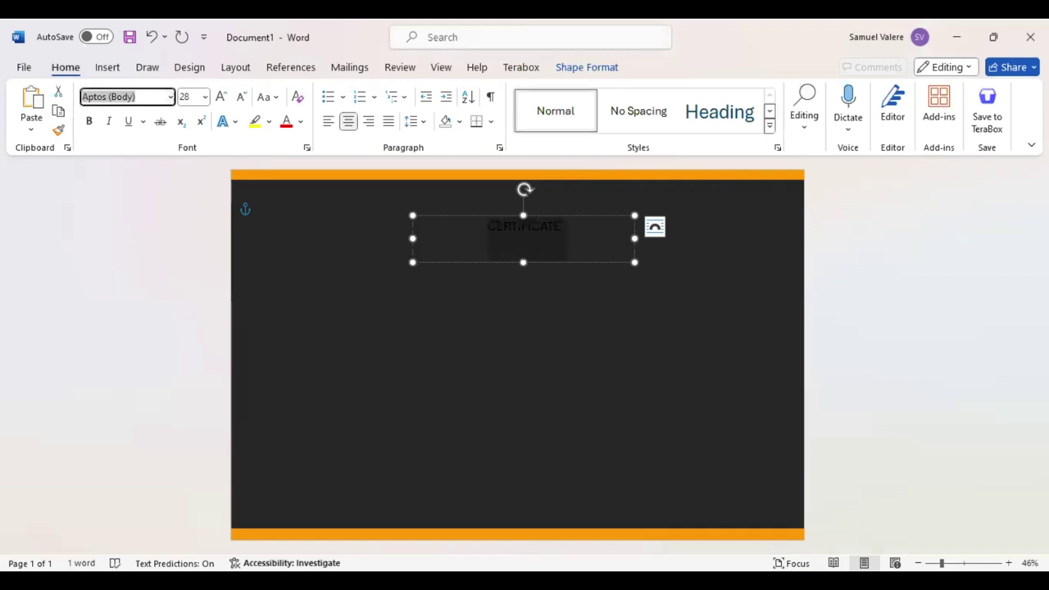
text(Arial)
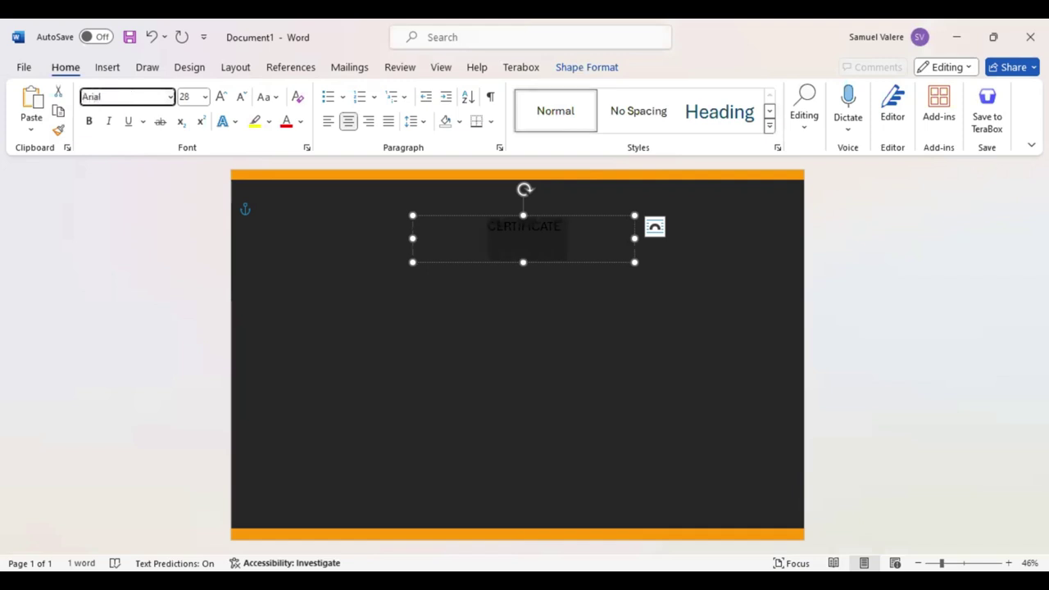
text( Black)
key(Return)
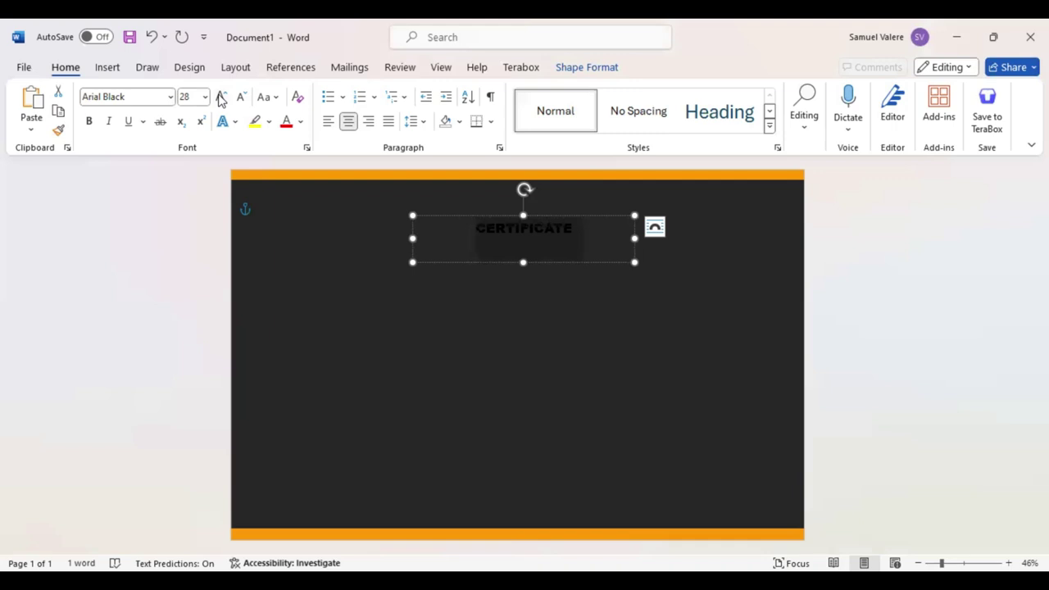
click(219, 97)
click(219, 97)
click(219, 96)
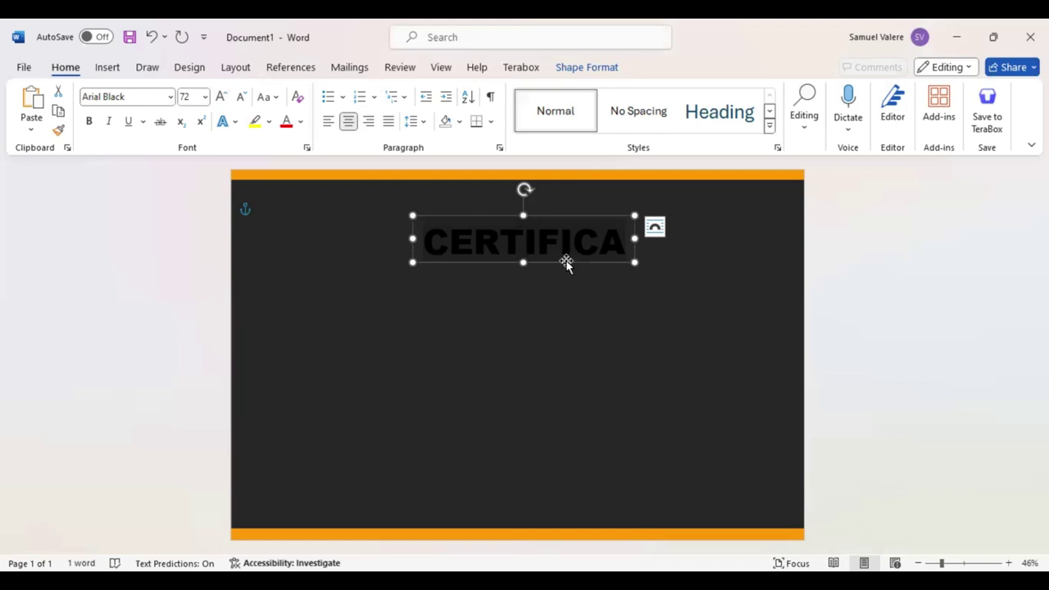
text(TE)
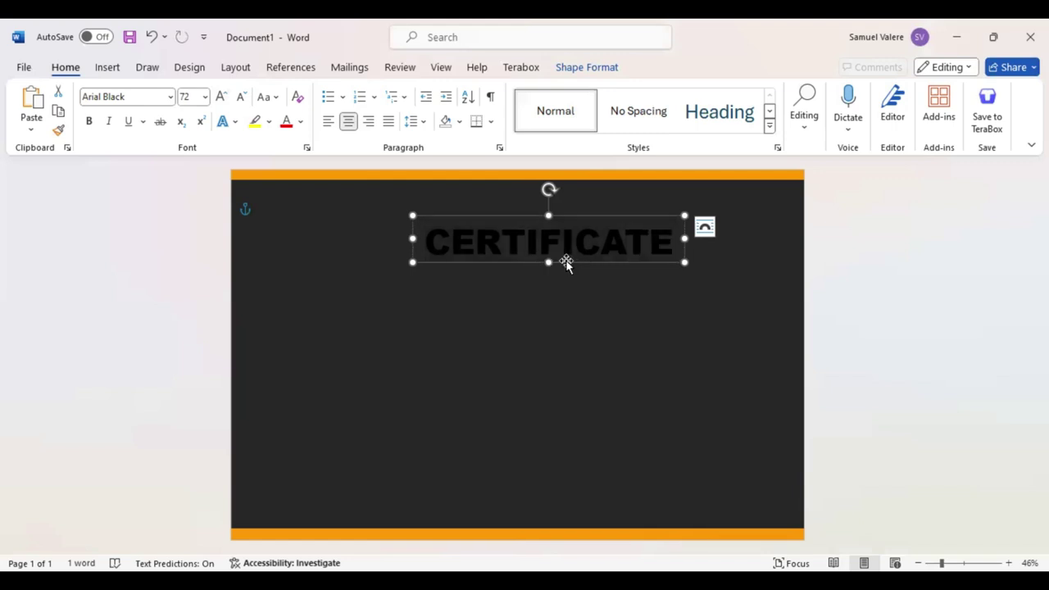
drag(583, 252, 582, 247)
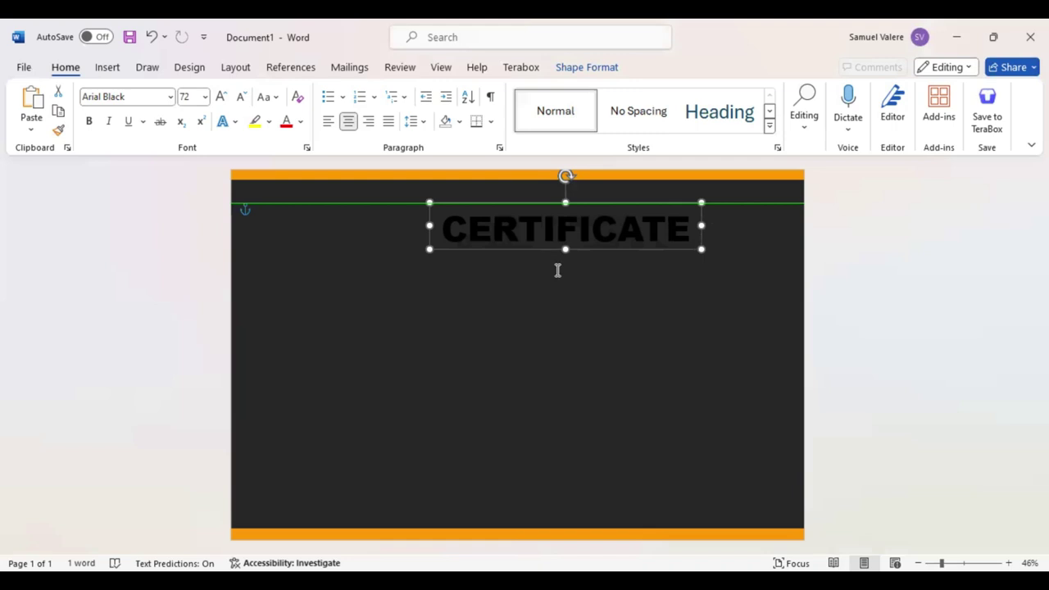
Step: Duplicate the heading box and type 'Of Appreciation' in the copy
key(ctrl+d)
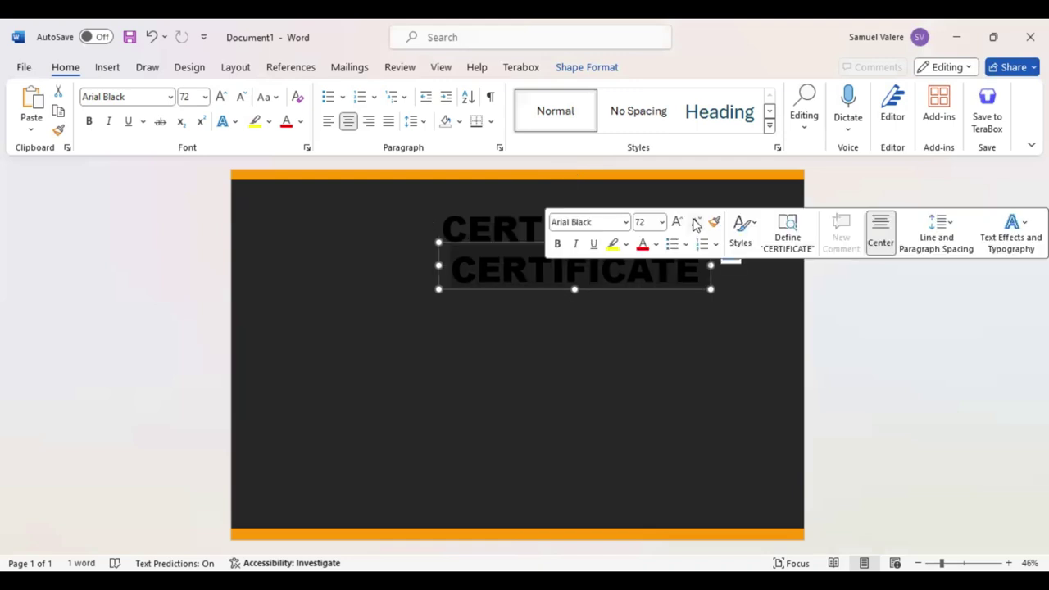
click(695, 222)
click(695, 222)
click(695, 222)
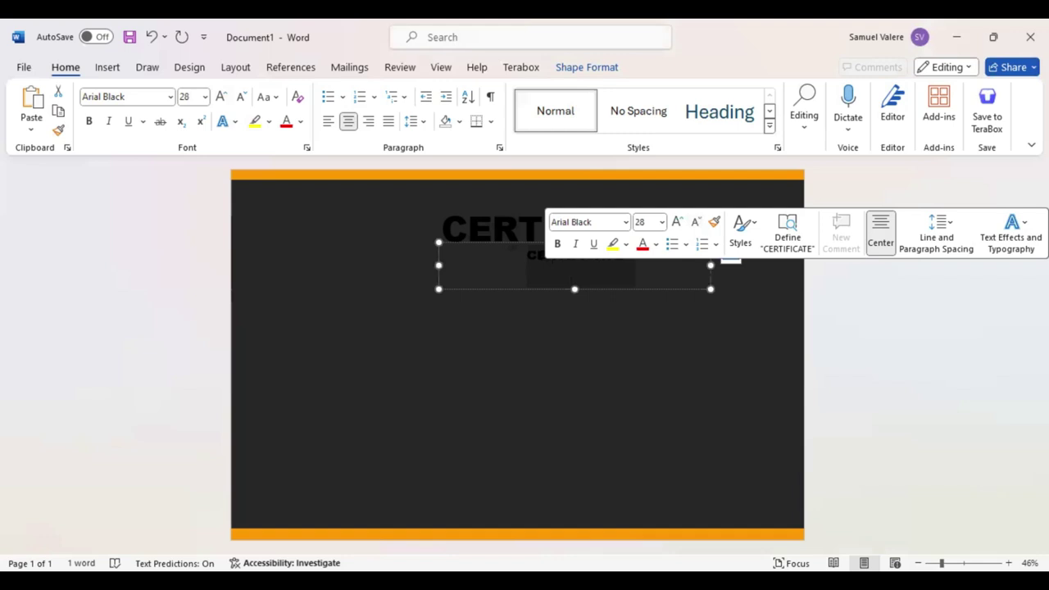
text(Of ac)
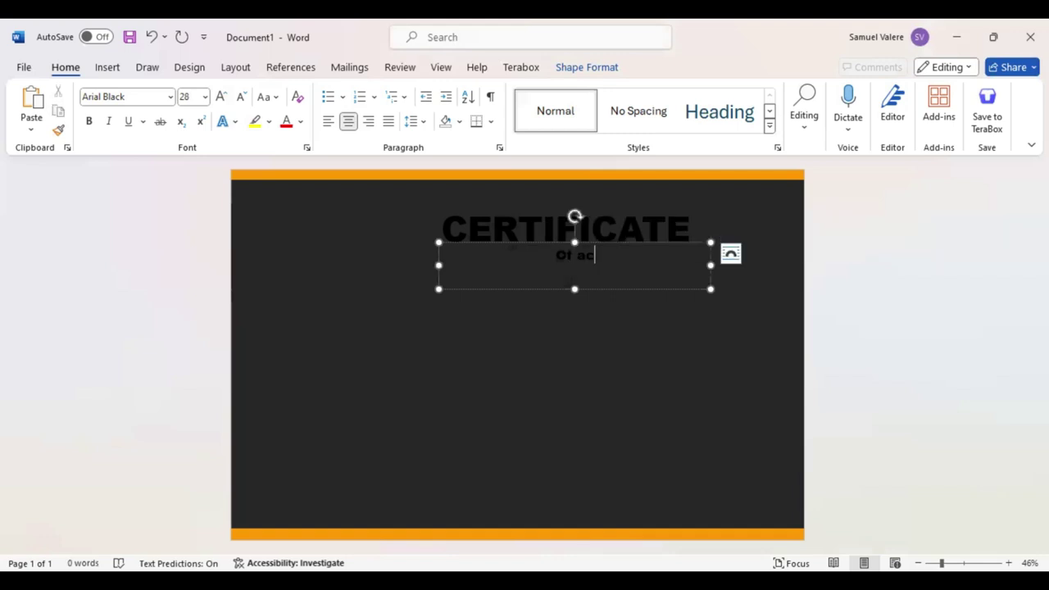
key(BackSpace)
text(p)
text(preciation)
Step: Set the subtitle to 26 pt all capitals and bring up the full font settings
key(ctrl+a)
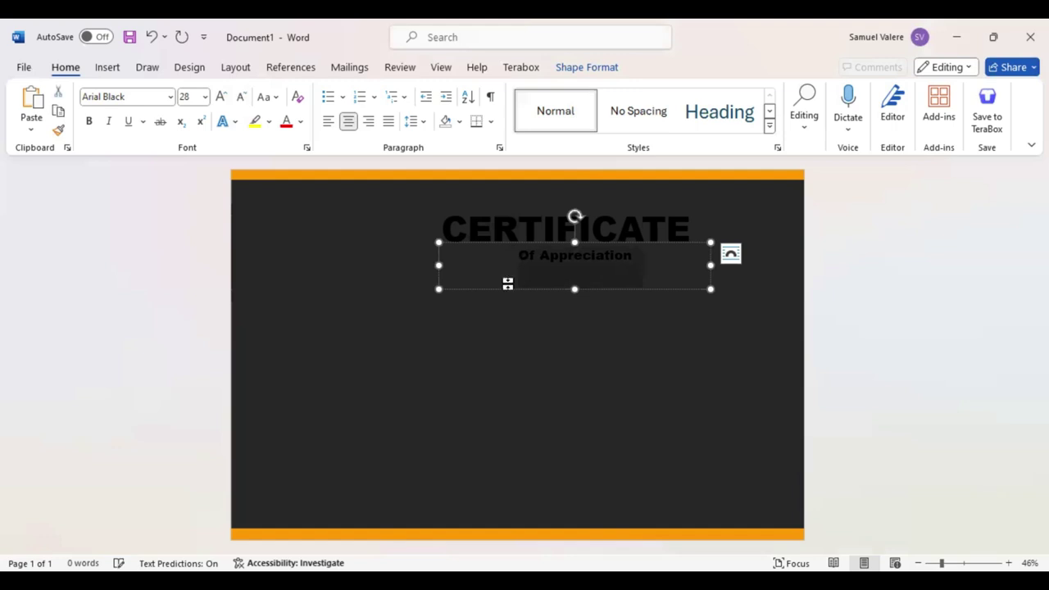
key(ctrl+shift+comma)
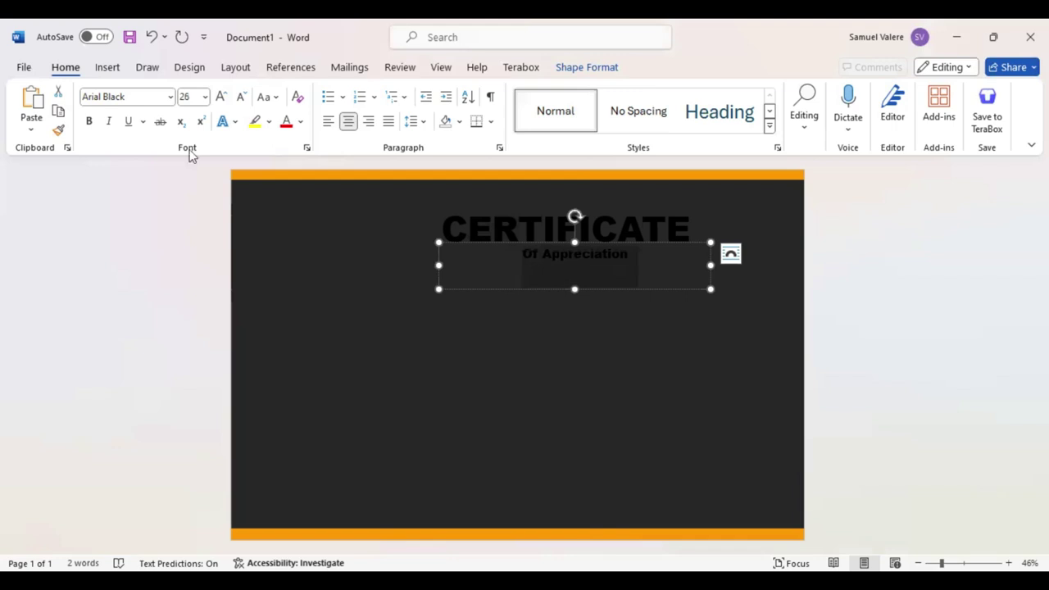
key(ctrl+shift+a)
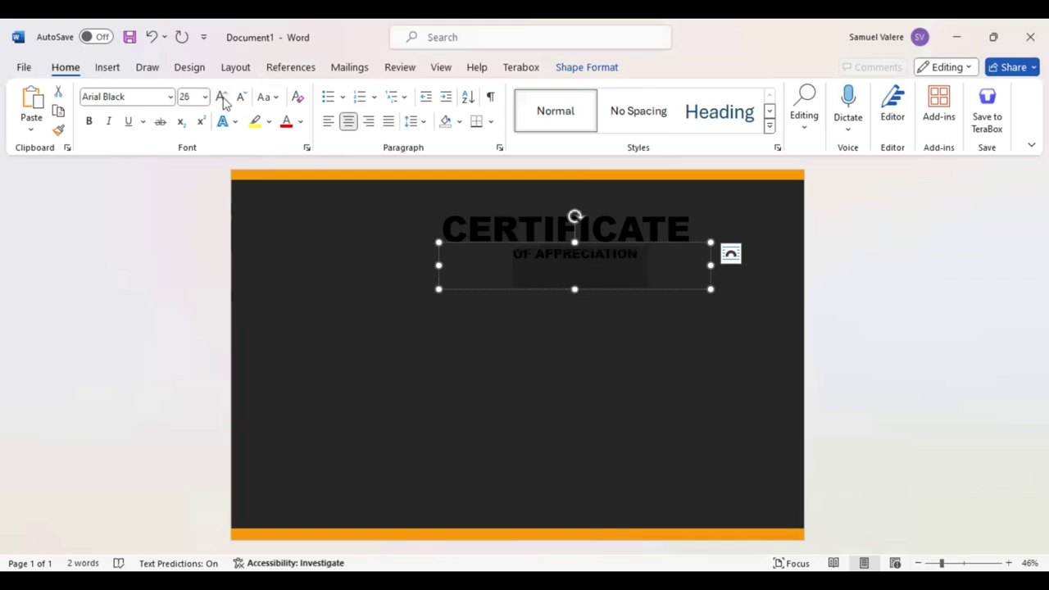
click(305, 146)
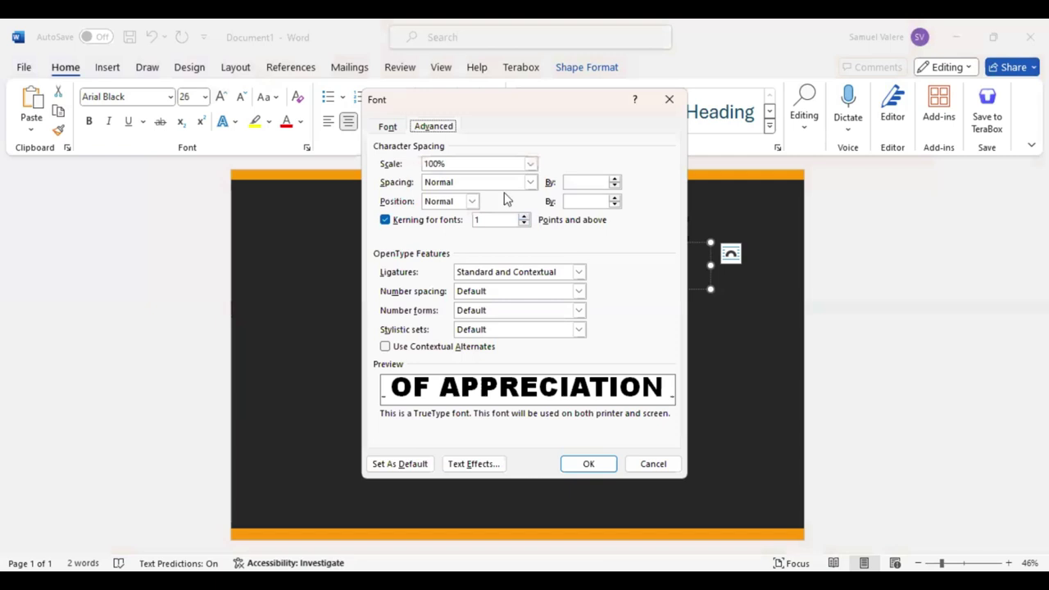
Step: Give OF APPRECIATION expanded character spacing and enlarge it to 28 pt
click(453, 181)
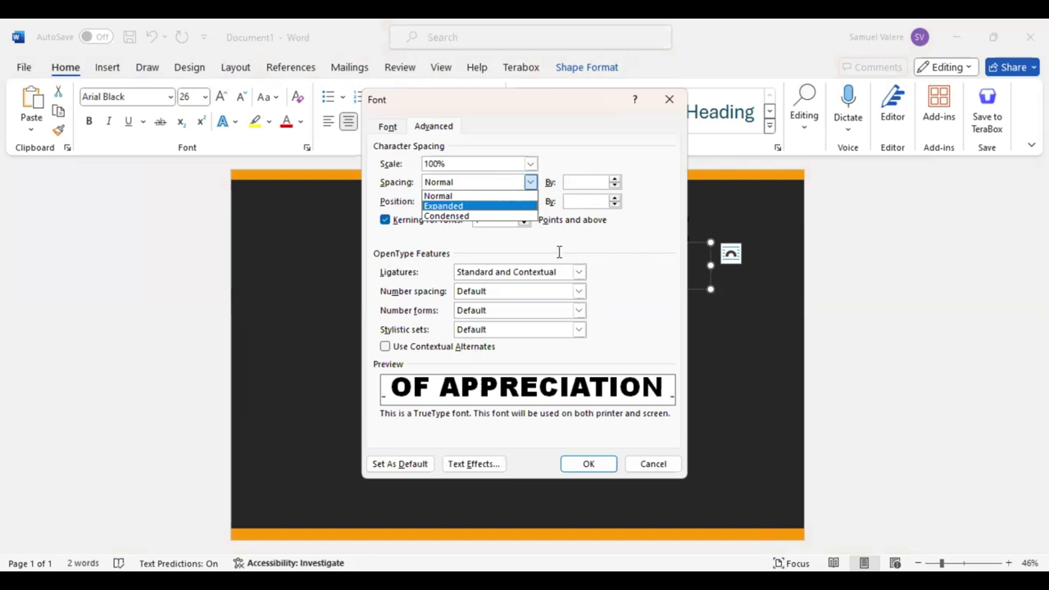
key(Return)
key(Return)
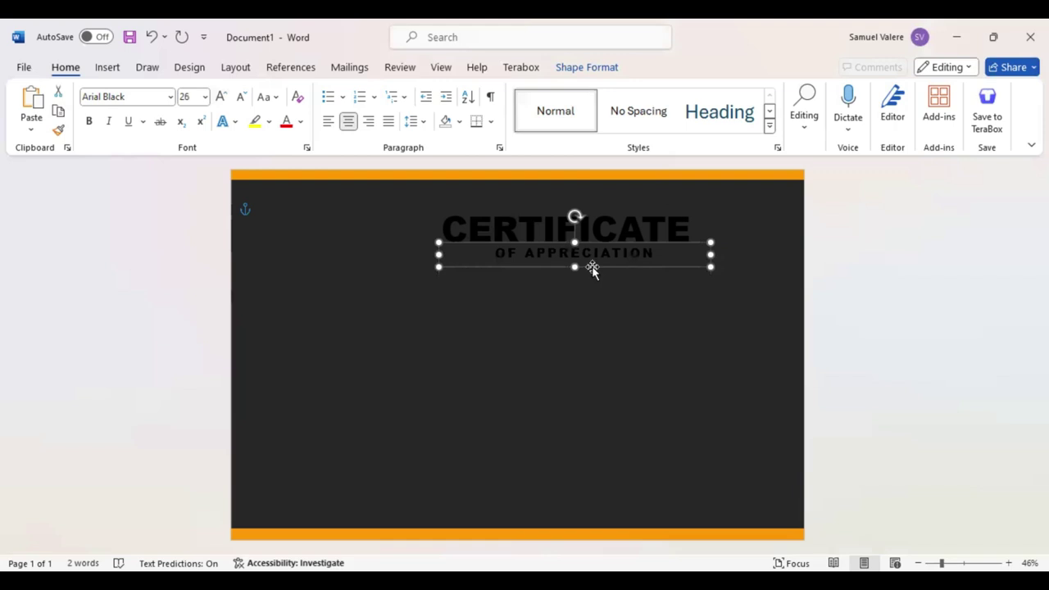
key(ctrl+shift+period)
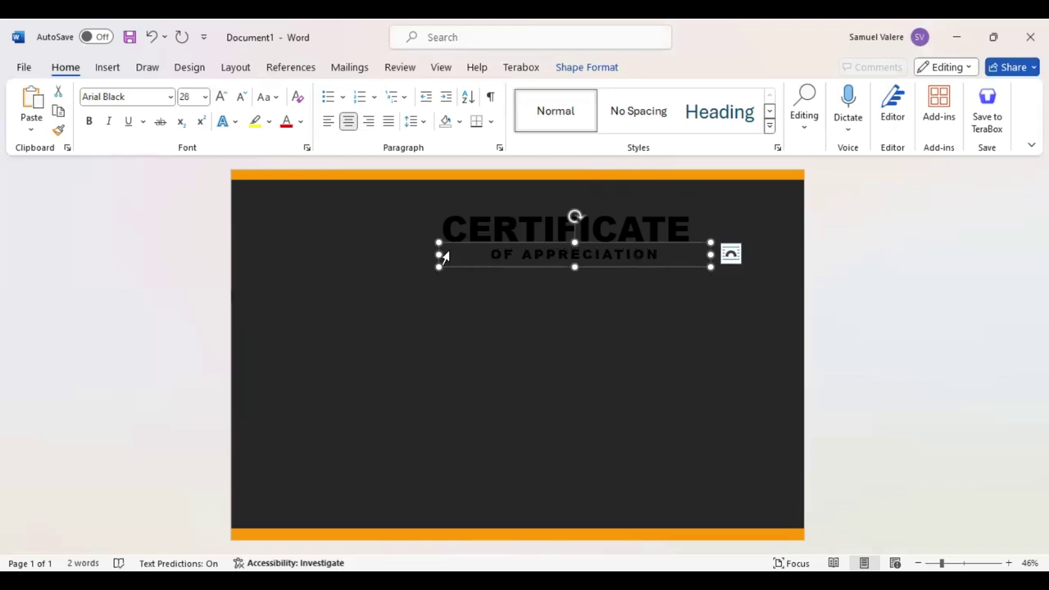
Step: Narrow the subtitle box and line it up under CERTIFICATE
drag(444, 256, 531, 261)
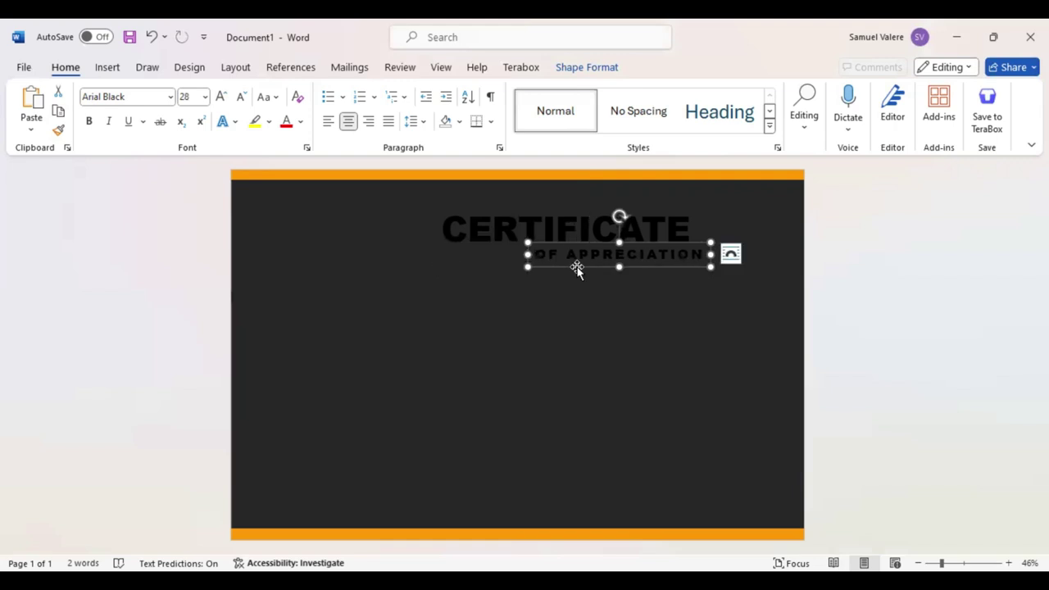
drag(577, 268, 494, 267)
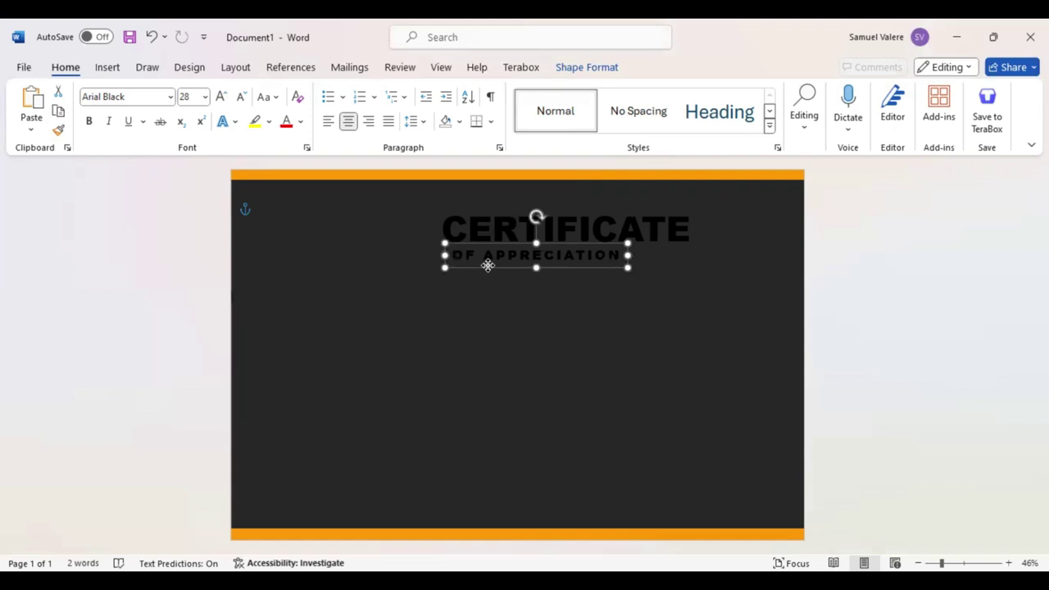
drag(488, 265, 481, 264)
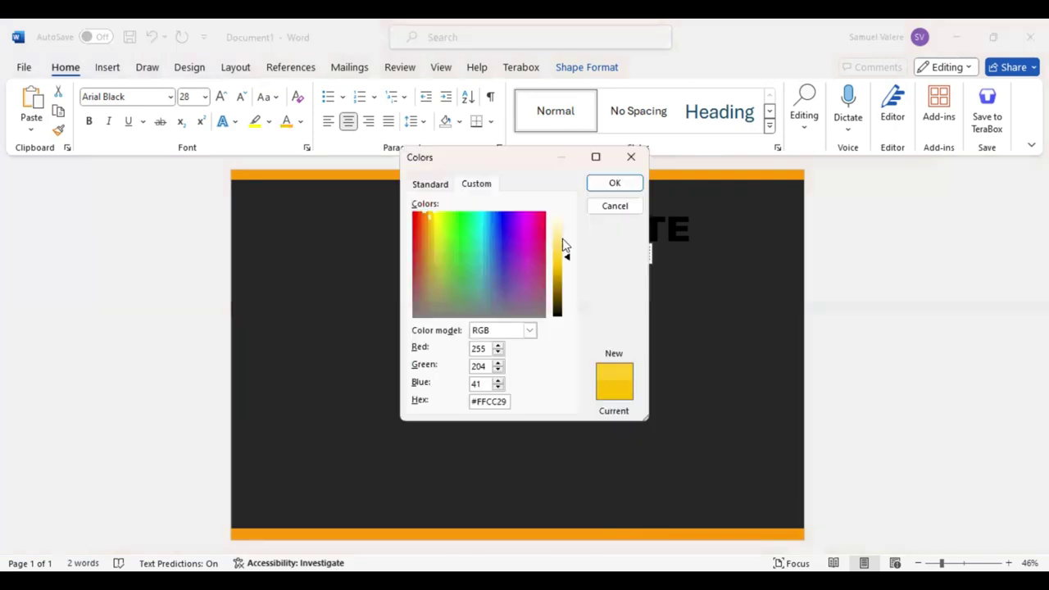
Step: Colour the subtitle pale yellow #FFE181 and duplicate its box just below
click(562, 239)
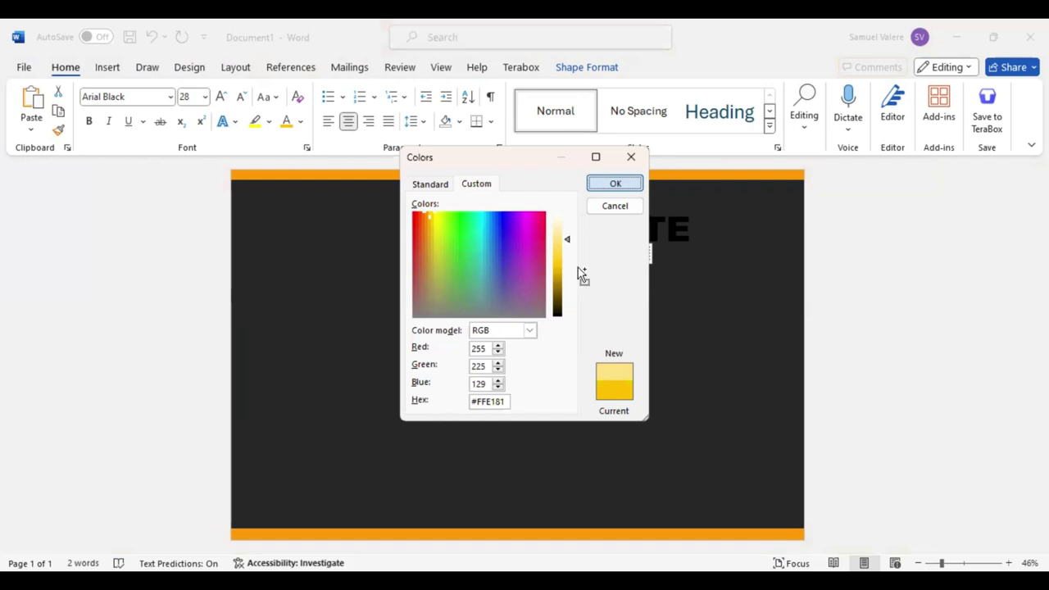
key(Return)
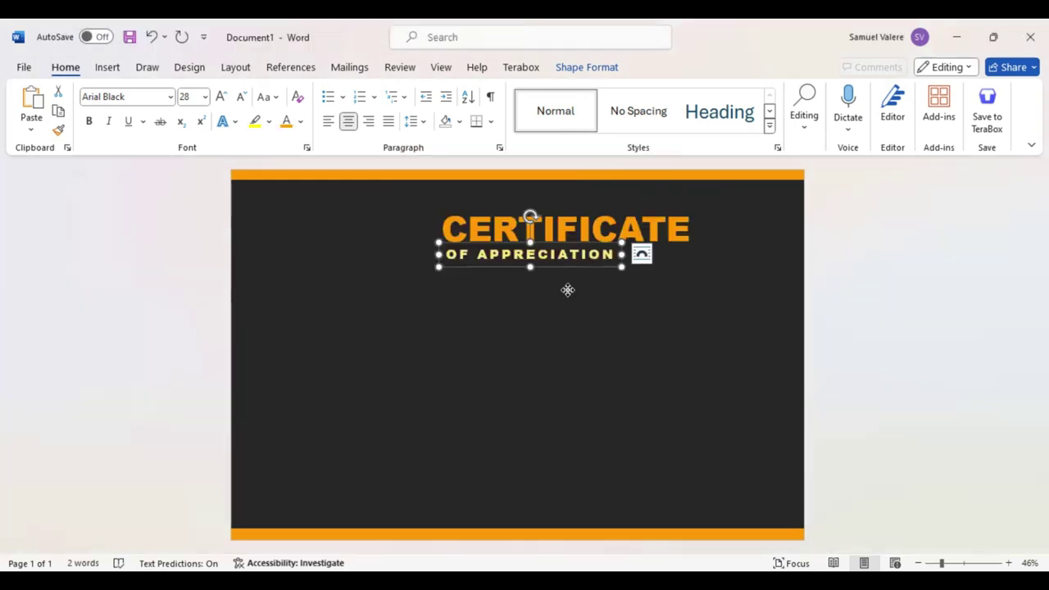
key(ctrl+d)
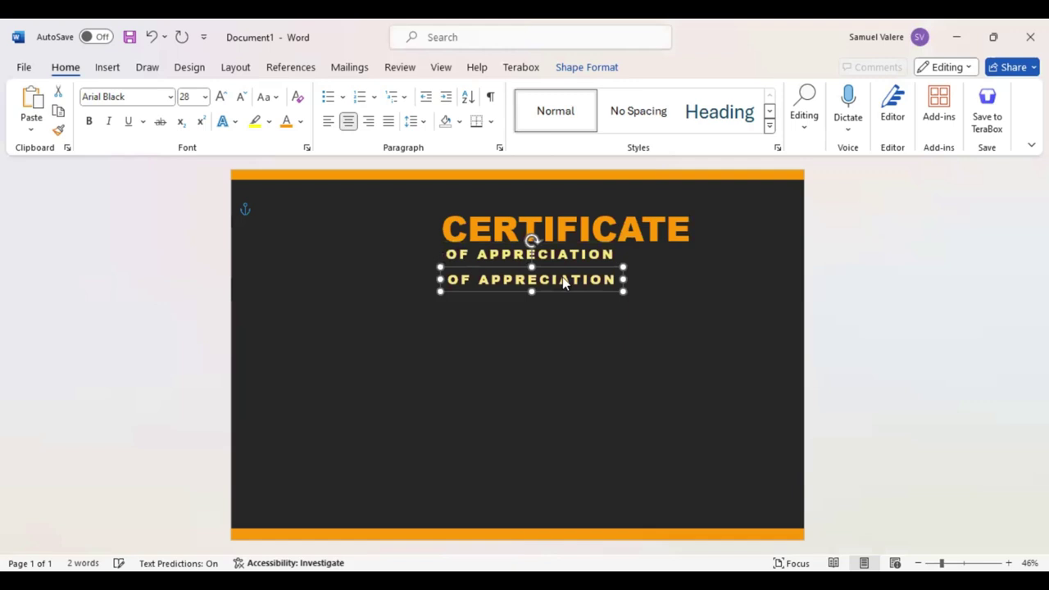
Step: Replace the copy's text with 'This Certificate Is Strongly Presented To' and place it beneath the subtitle
text(This)
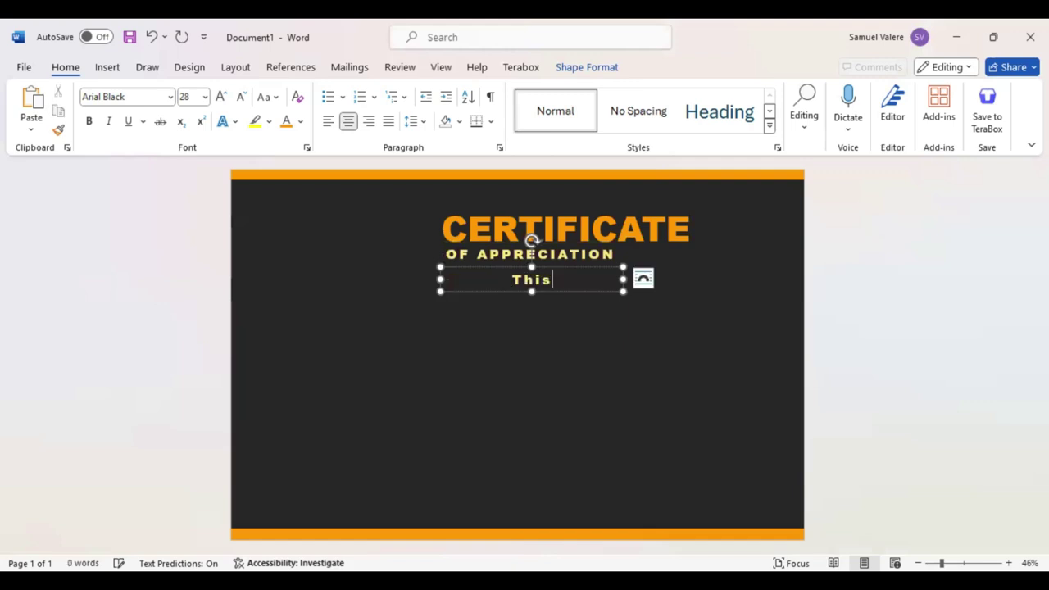
text( Certificate)
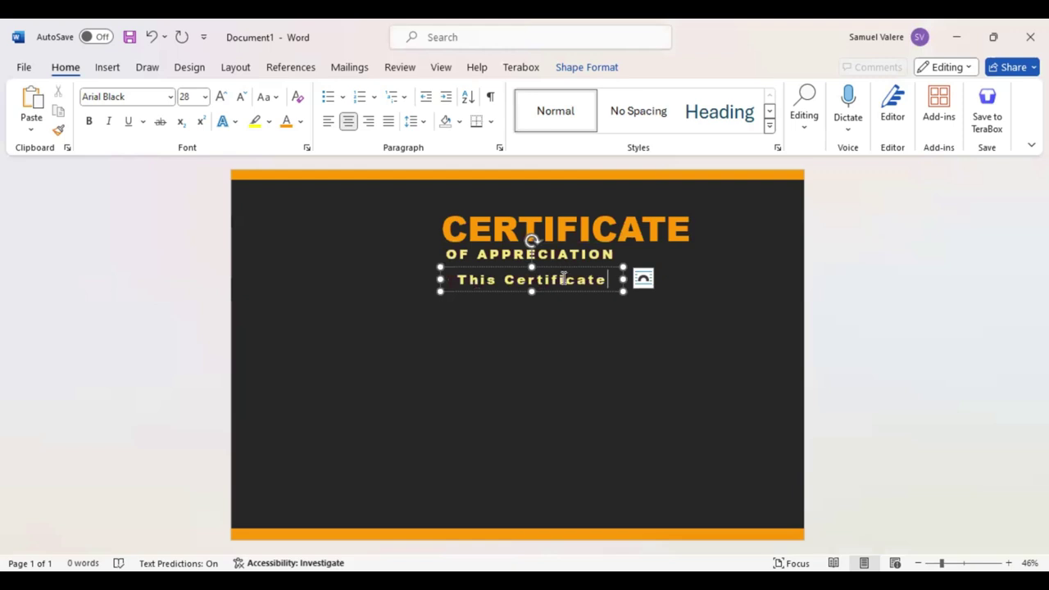
text( Is)
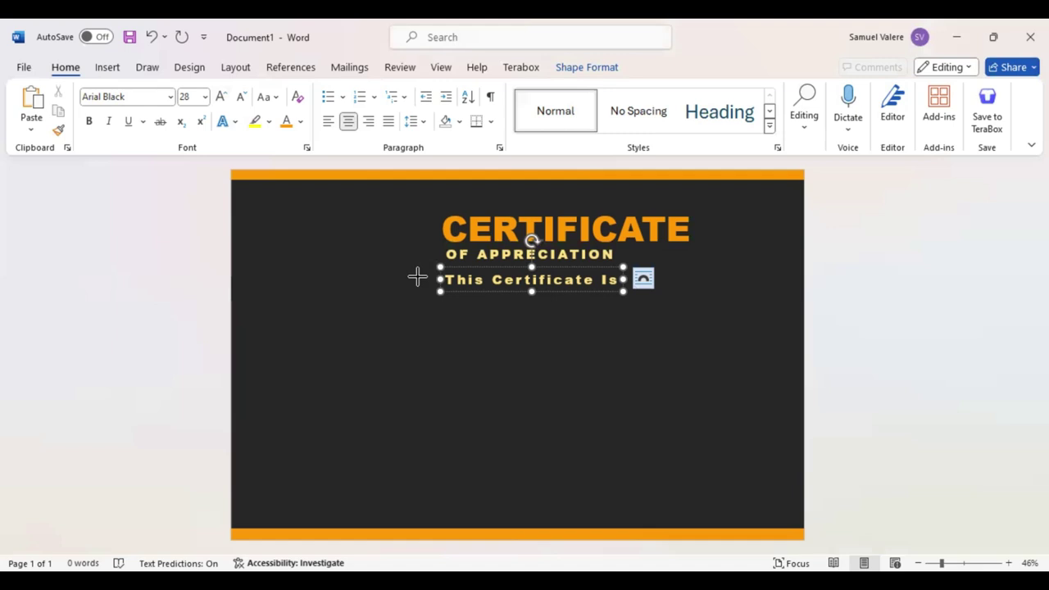
text(Strongly Presented To)
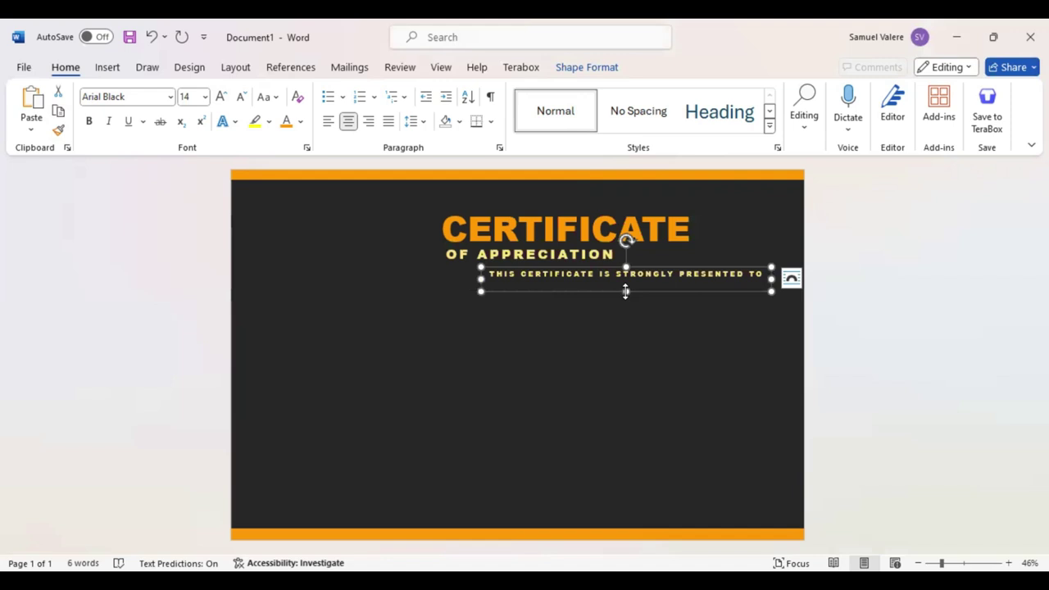
drag(566, 284, 565, 283)
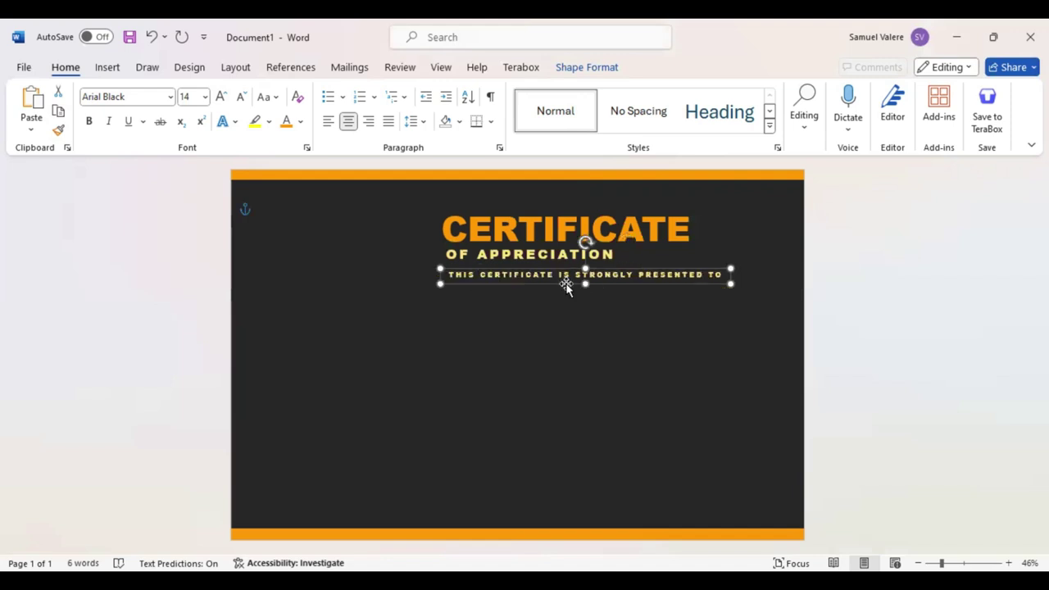
key(Down)
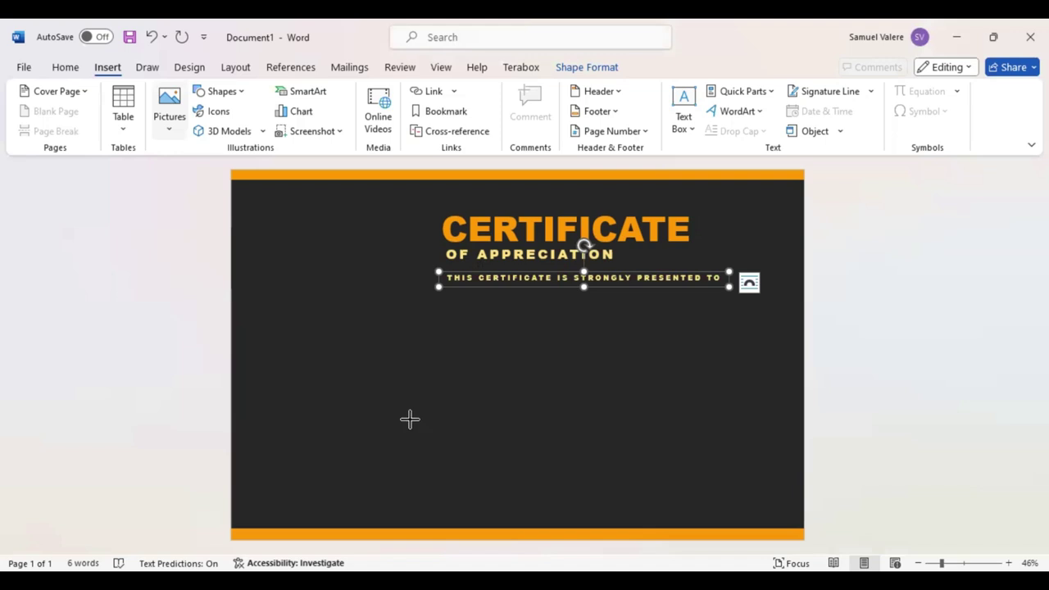
Step: Draw a thin orange vertical line left of the heading block and nudge it into position
drag(408, 426, 403, 217)
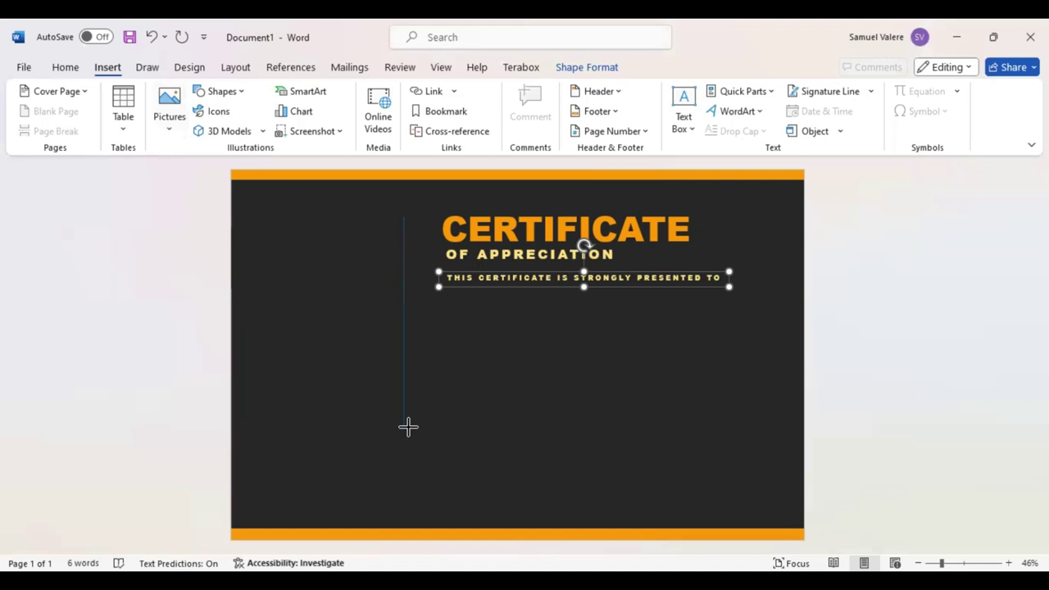
drag(408, 426, 409, 427)
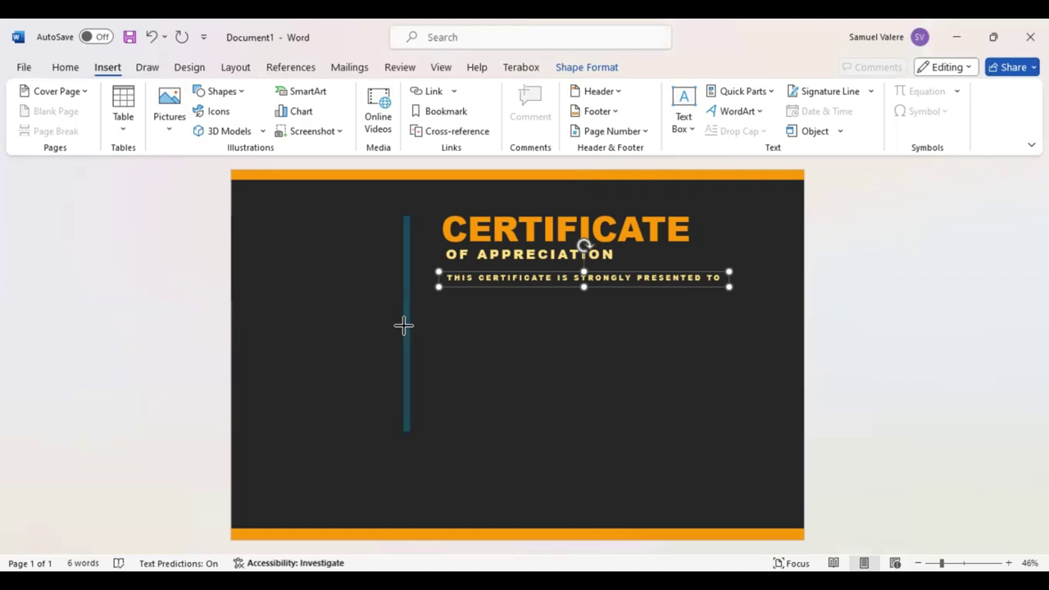
click(403, 325)
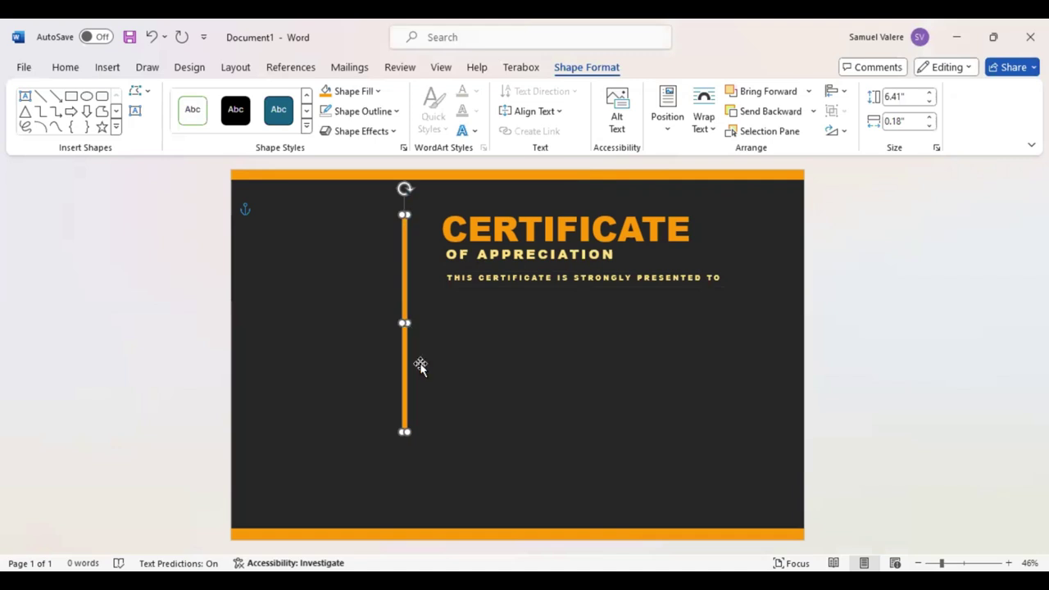
drag(419, 366, 379, 350)
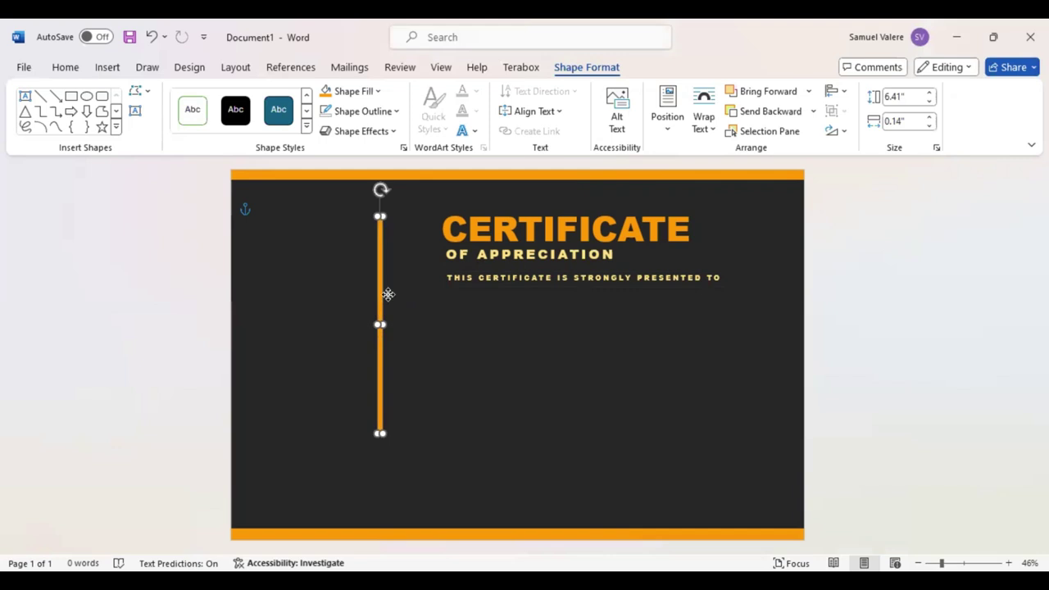
key(Right)
key(Right)
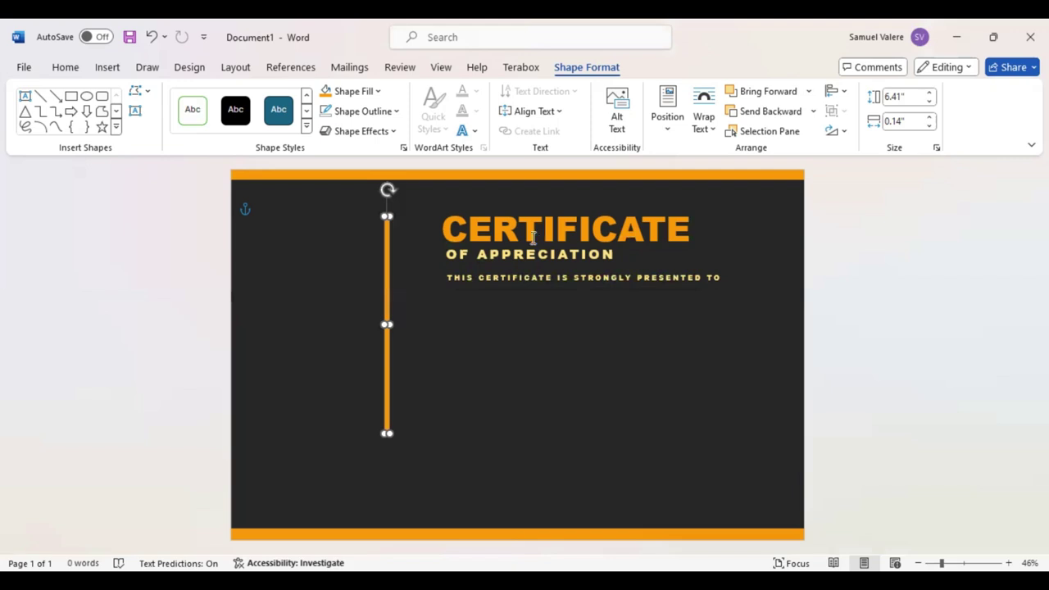
key(ctrl+z)
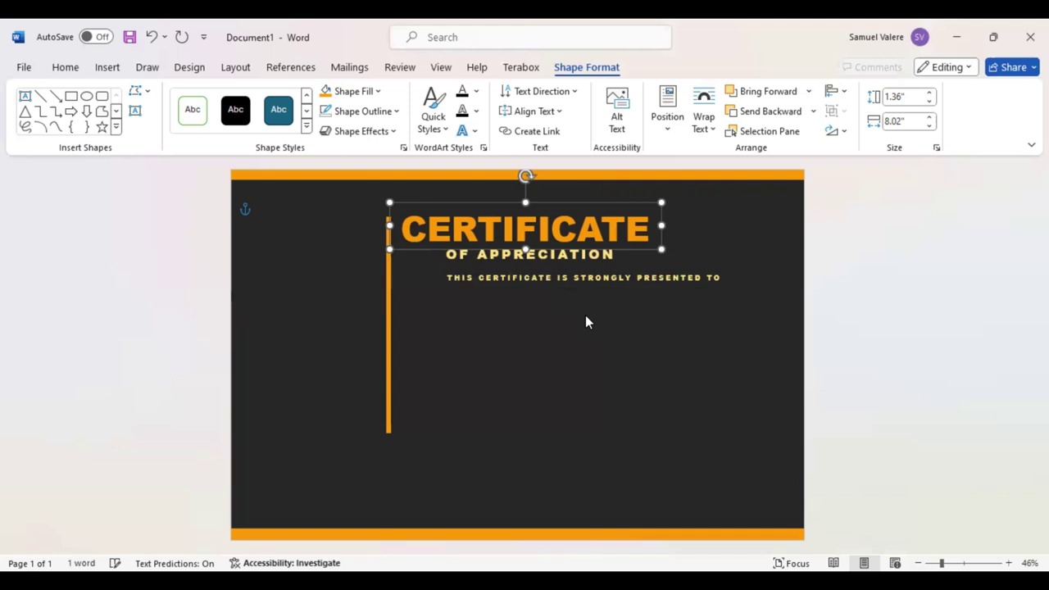
Step: Paste a copy of the CERTIFICATE heading box
key(ctrl+v)
Step: Type 'Name Surname' into the script placeholder, correcting the stray letters
text(Name)
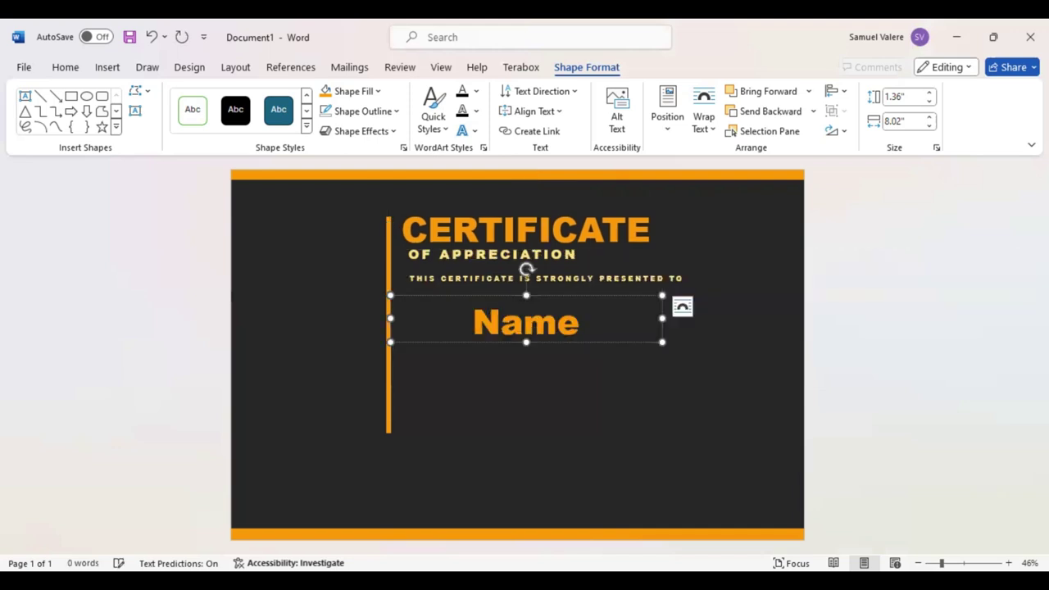
text( Sr)
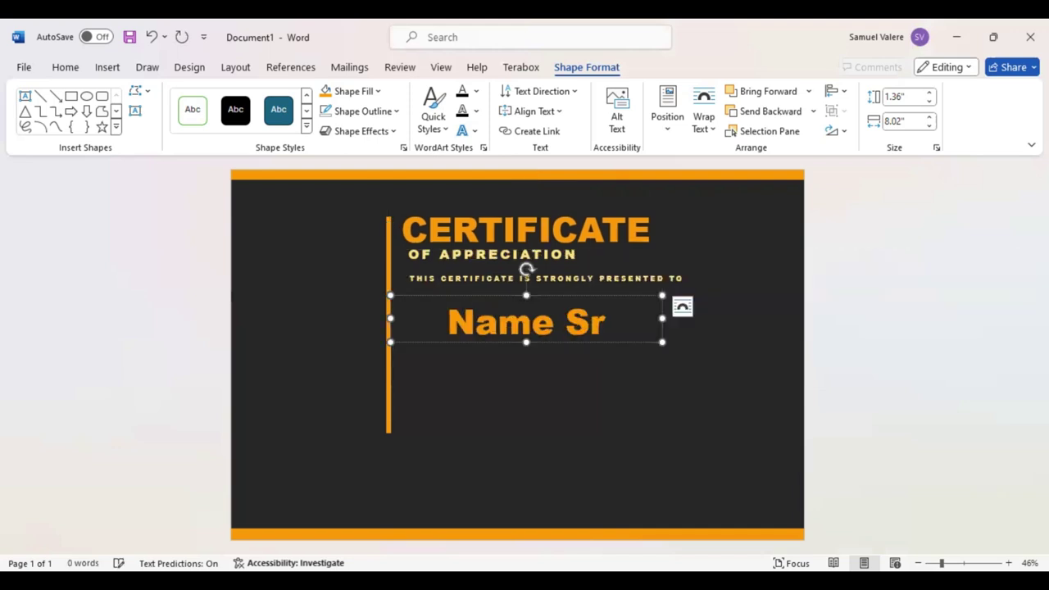
key(BackSpace)
key(BackSpace)
key(BackSpace)
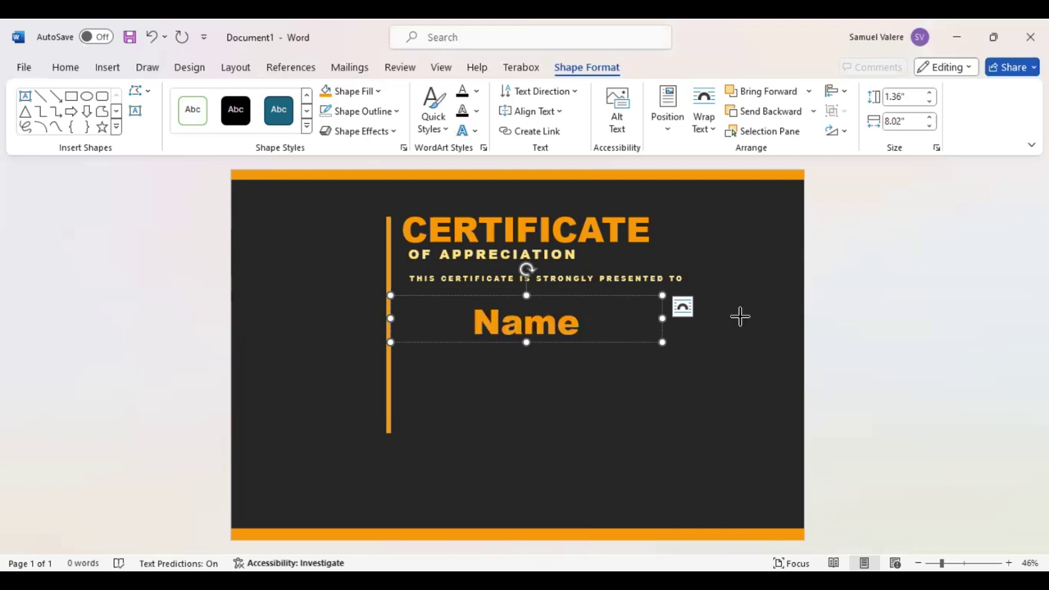
text(Surname)
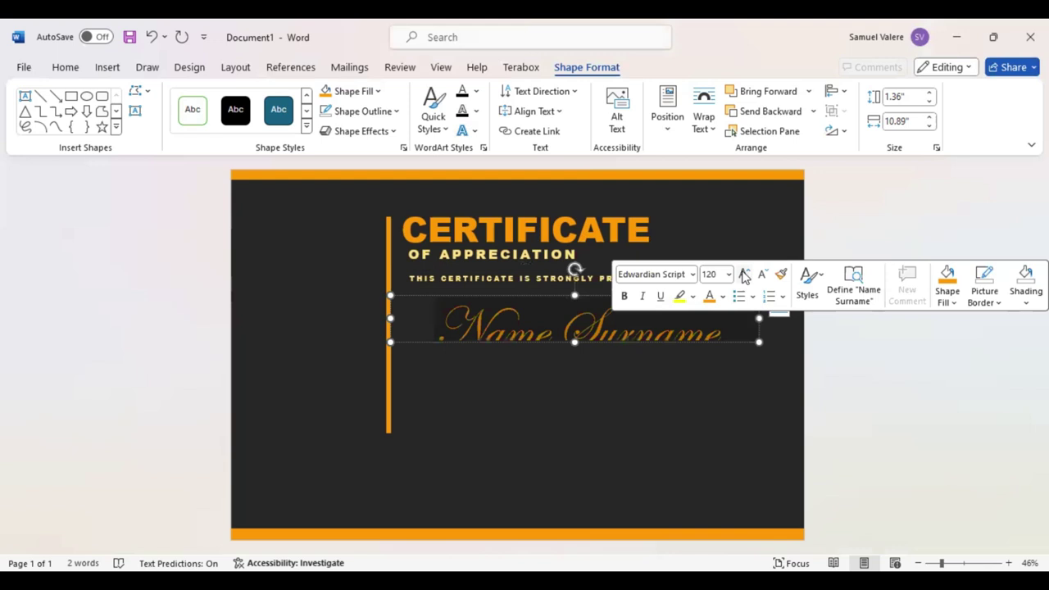
Step: Enlarge the name to 140 pt and make its box tall enough to show it fully
click(745, 276)
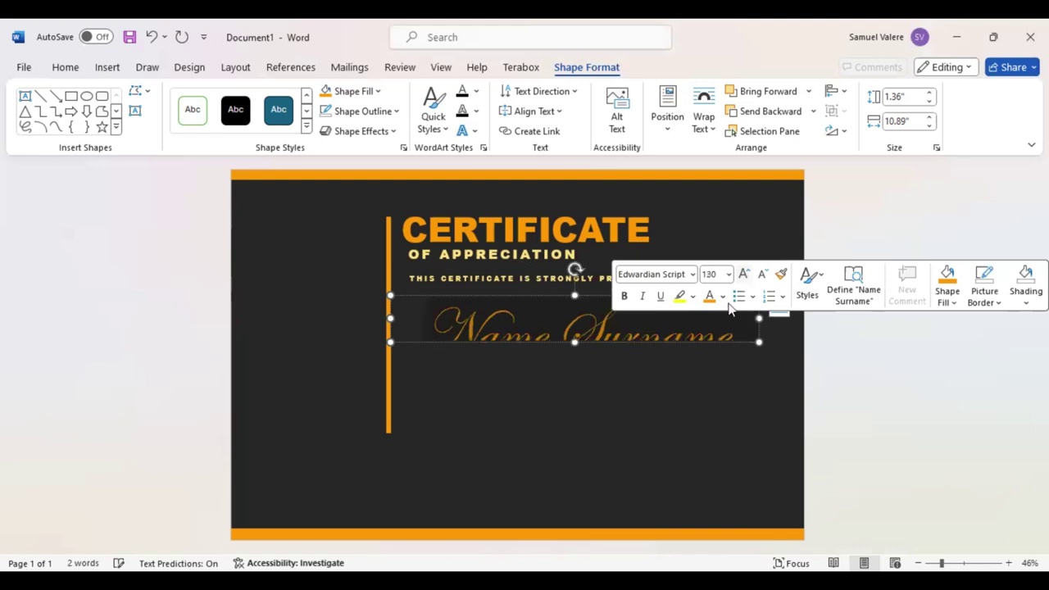
key(ctrl+shift+period)
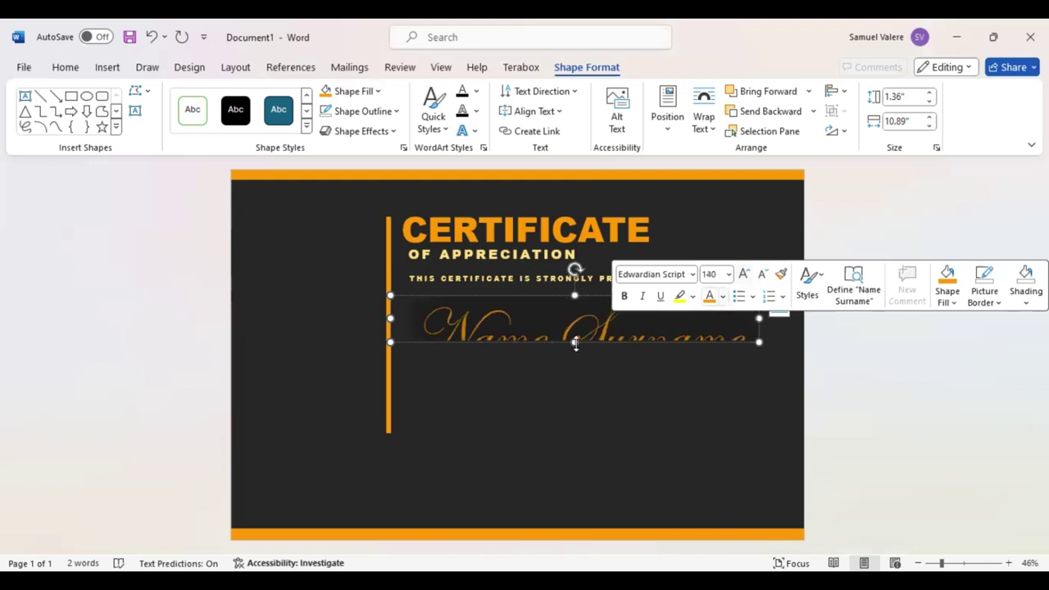
drag(575, 343, 580, 371)
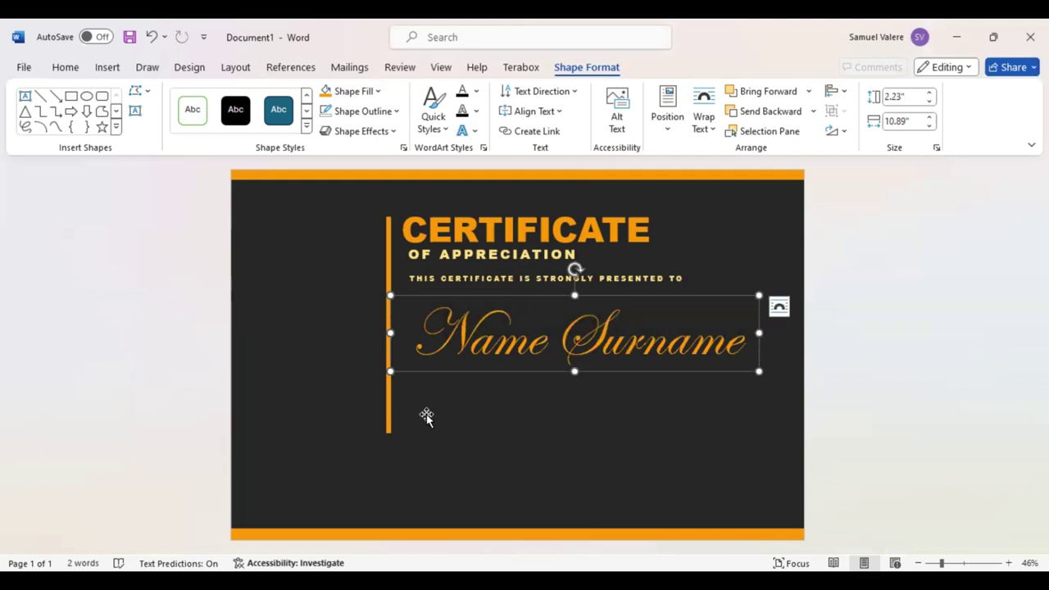
Step: Draw a thin orange-yellow line under Name Surname, then draw a text box below it
click(41, 96)
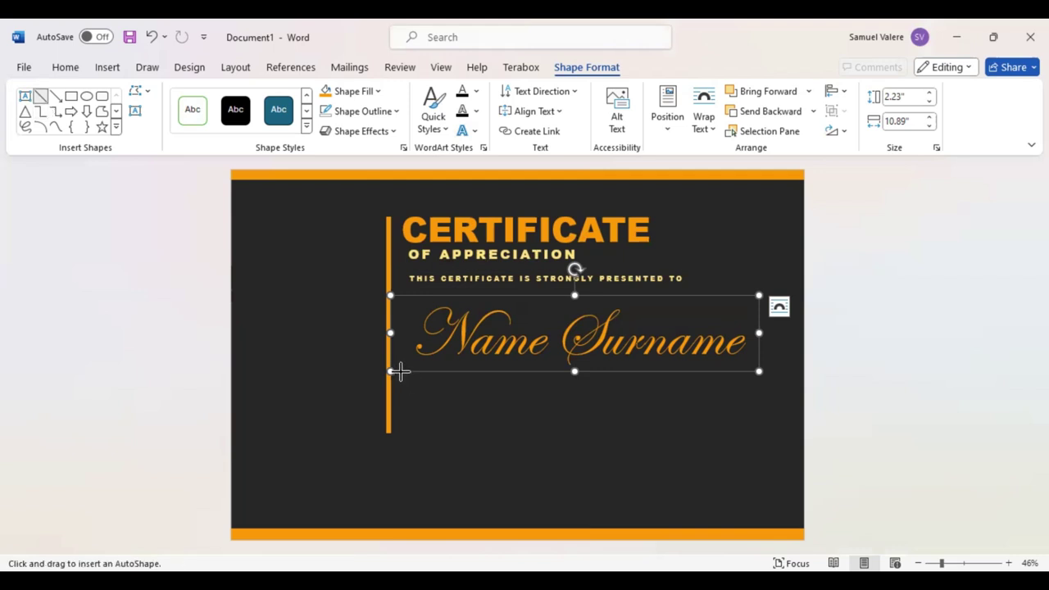
drag(400, 371, 770, 371)
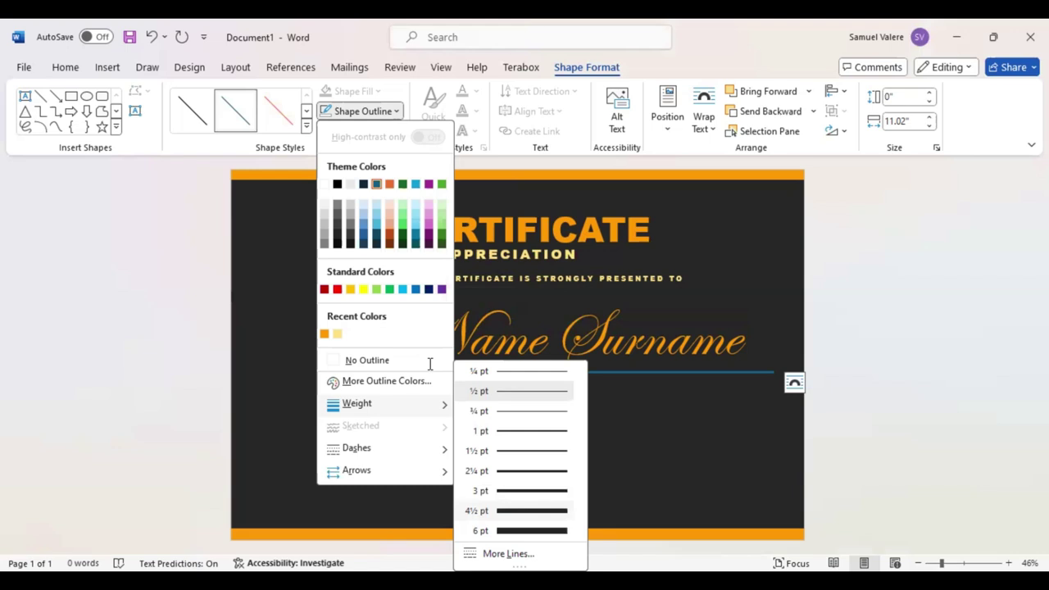
click(430, 363)
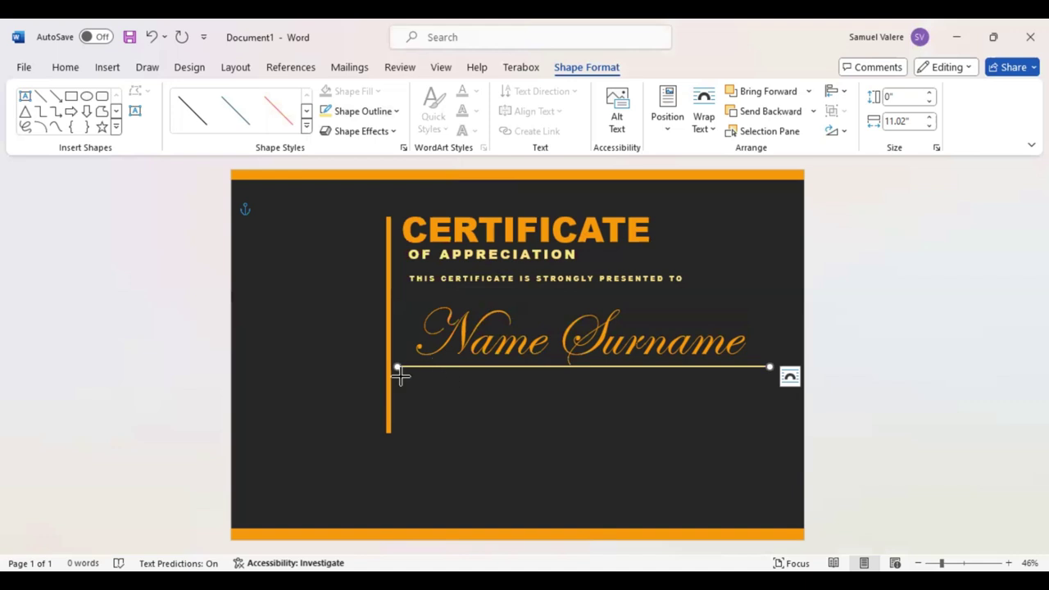
drag(401, 375, 765, 463)
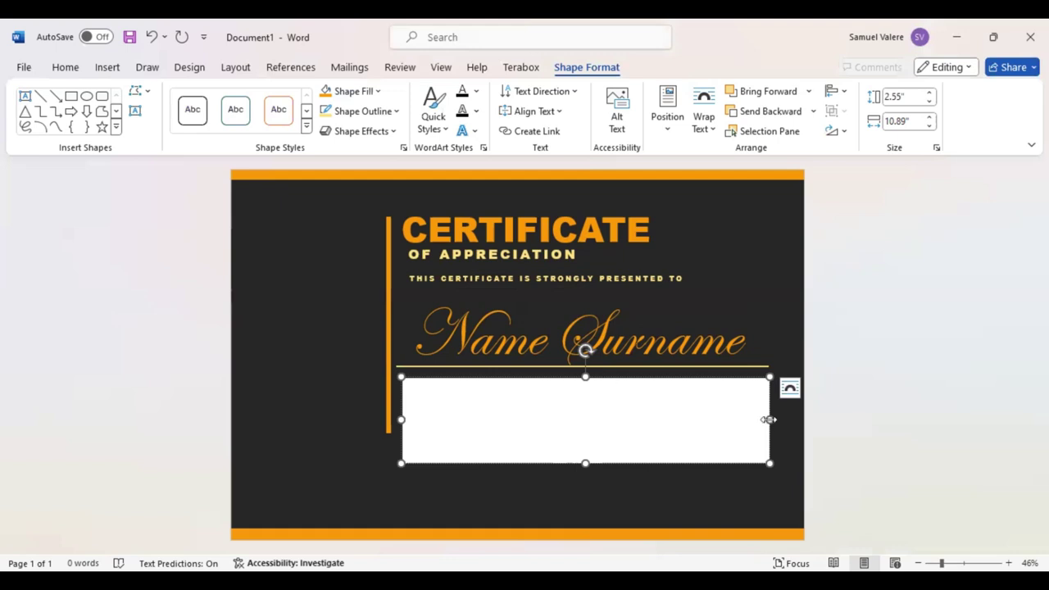
Step: Paste the appreciation paragraph into the new box and set it to 18 pt
text(With heartfelt appreciation, we honor your exceptional achievements that have surpassed all expectations. Your dedication, perseverance, and exceptional abilities have transformed challenges into opportunities and obstacles into stepping stones. This certificate is a reflection of your remarkable journey.)
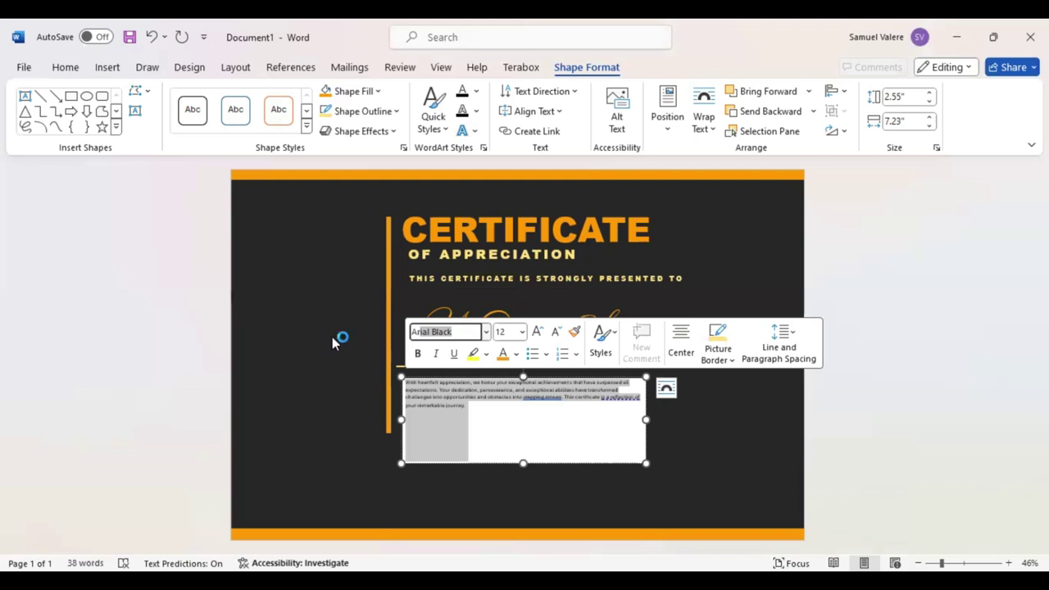
click(65, 68)
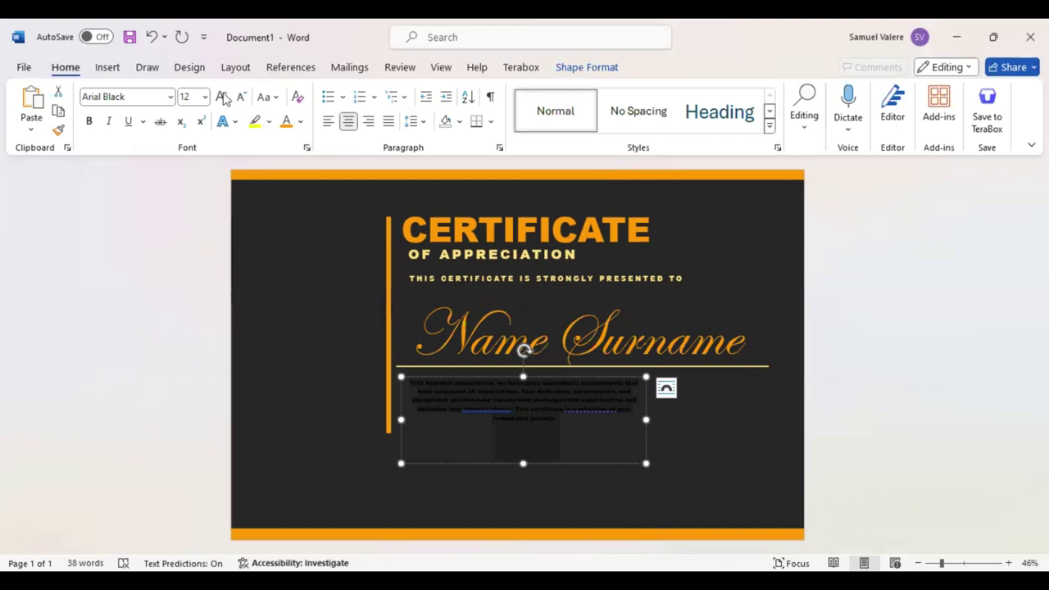
double_click(223, 97)
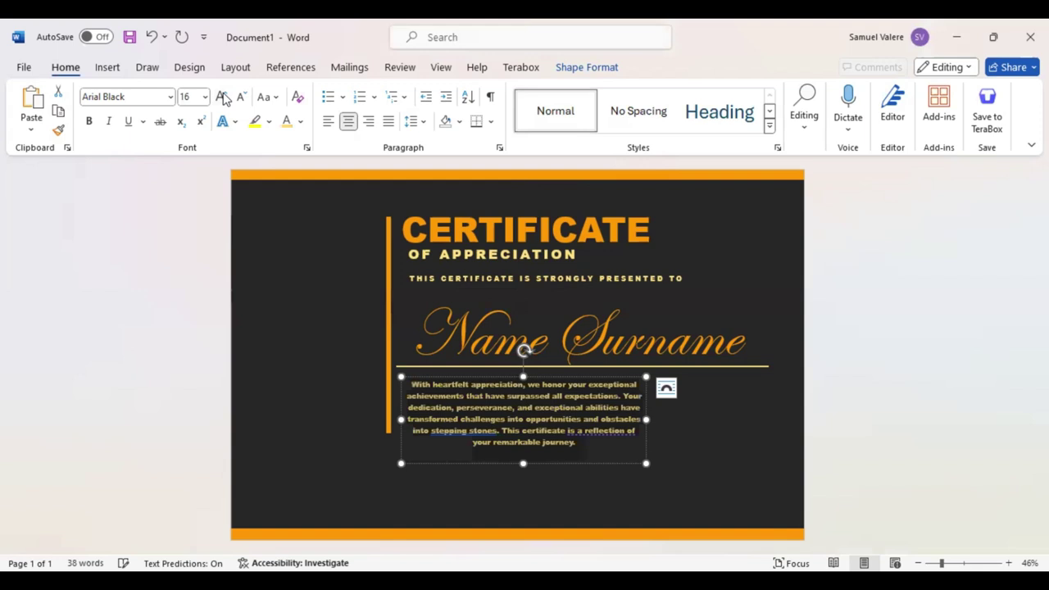
click(223, 97)
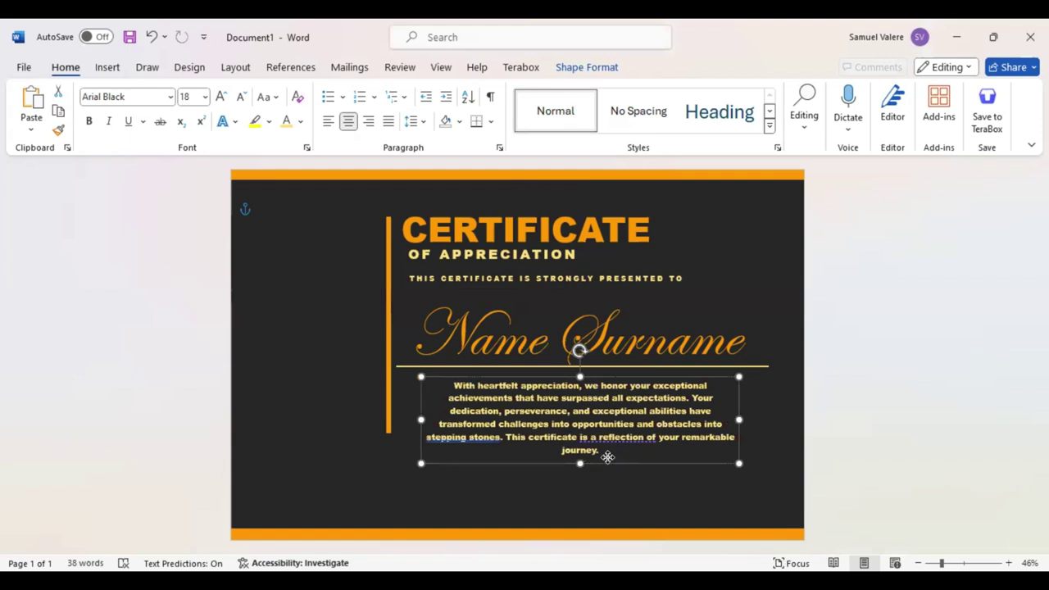
Step: Nudge the paragraph box up and left so it sits centred under the line
drag(607, 461, 604, 458)
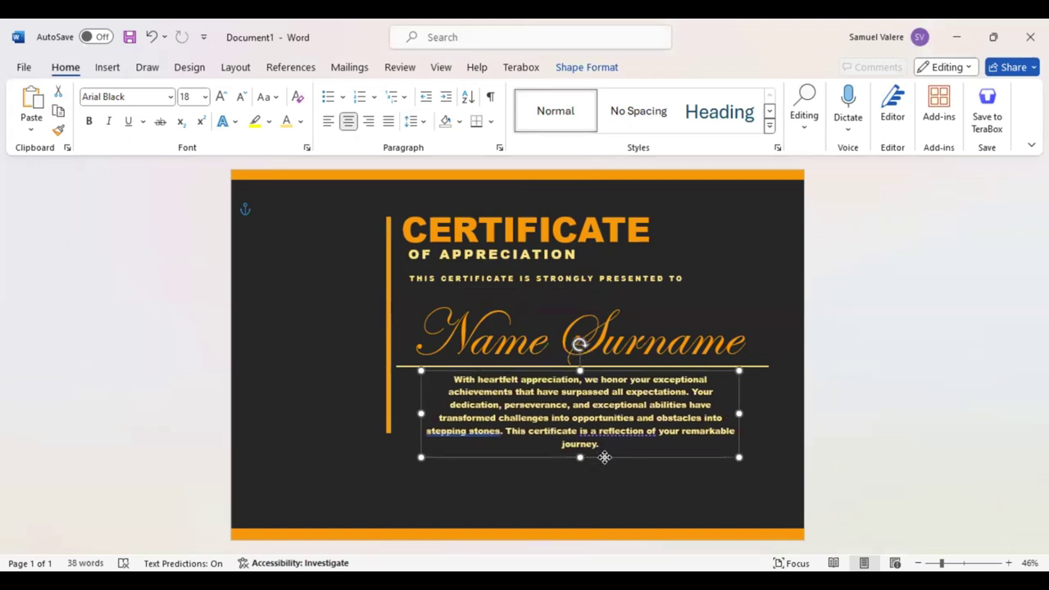
key(Left)
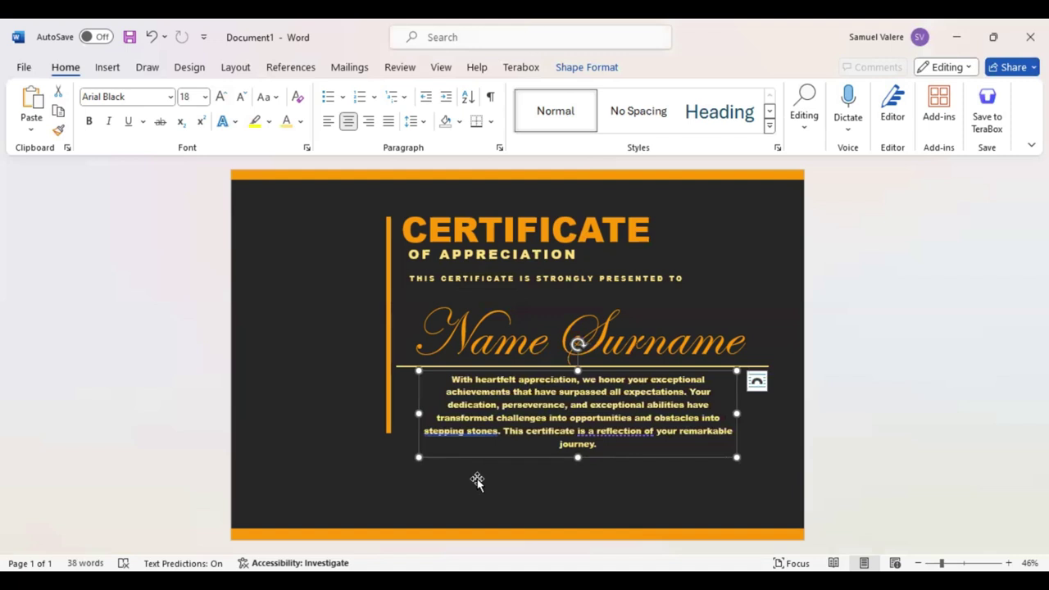
click(477, 481)
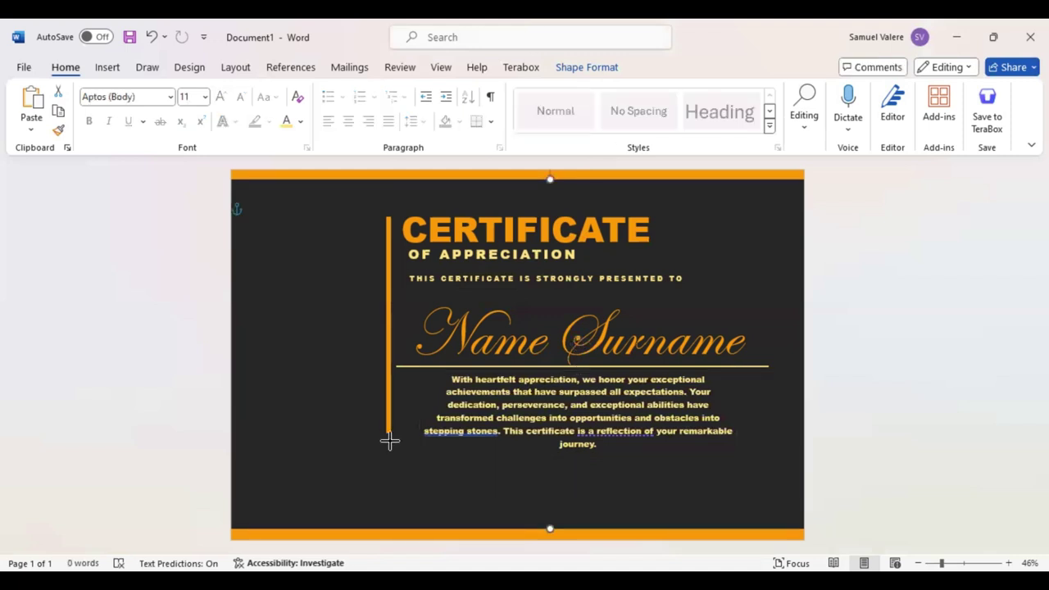
Step: Lengthen the vertical orange bar downward past the bottom of the paragraph
click(390, 439)
drag(390, 440, 389, 448)
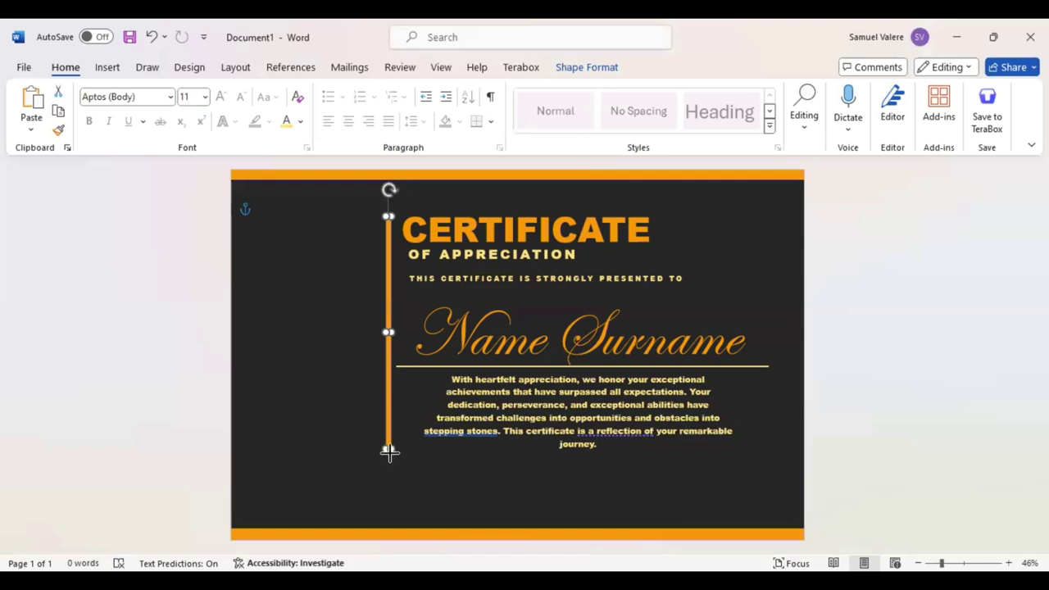
drag(390, 452, 389, 453)
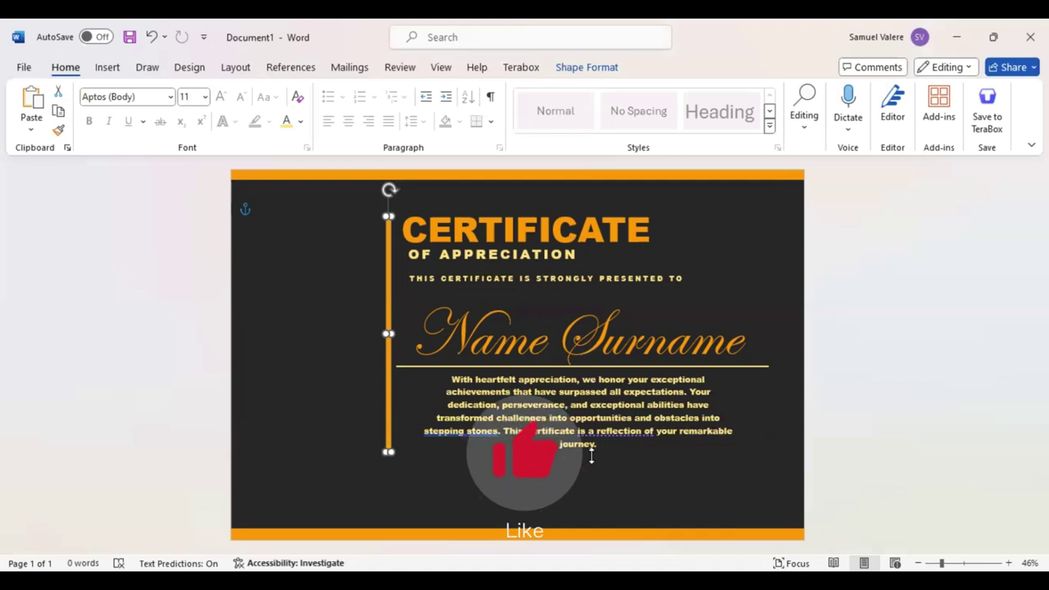
Step: Shift the appreciation paragraph box slightly left to re-centre it under the name line
click(606, 444)
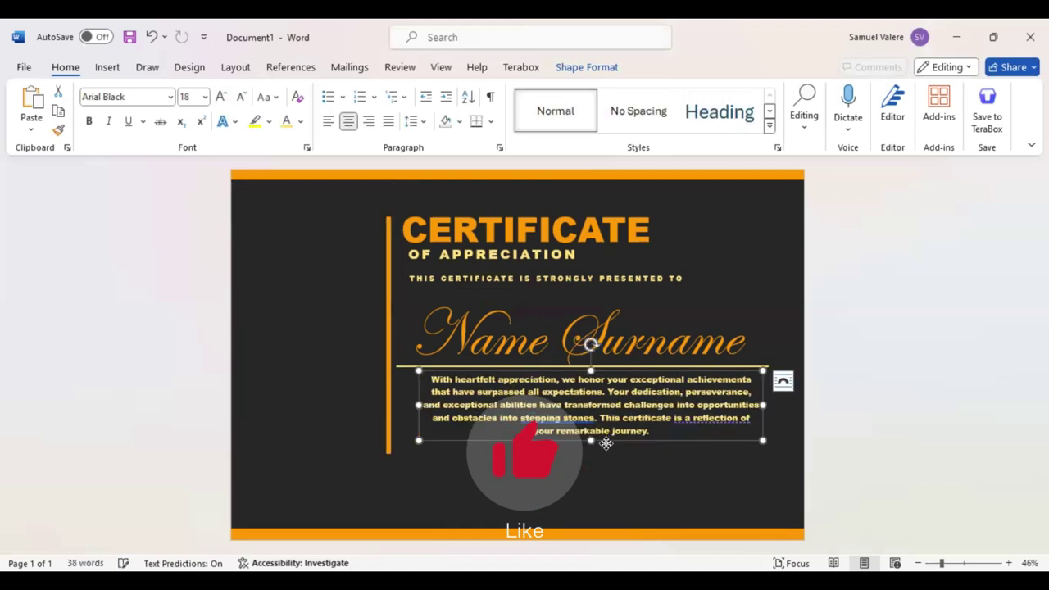
drag(606, 443, 598, 447)
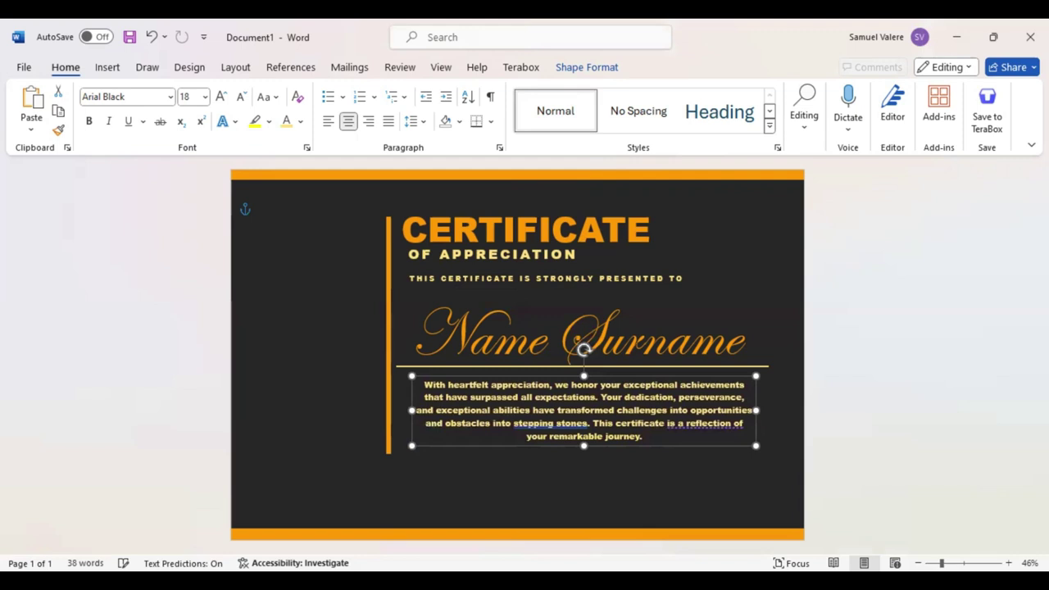
Step: Centre the SIGNATURE label, set it to 16 pt, and place it near the bottom left
click(429, 501)
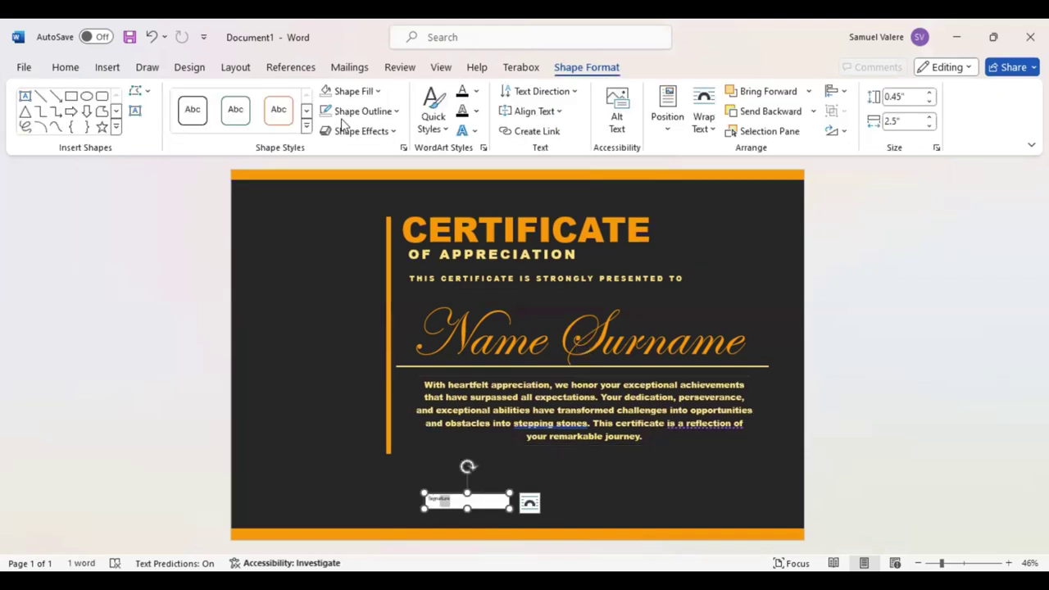
click(65, 67)
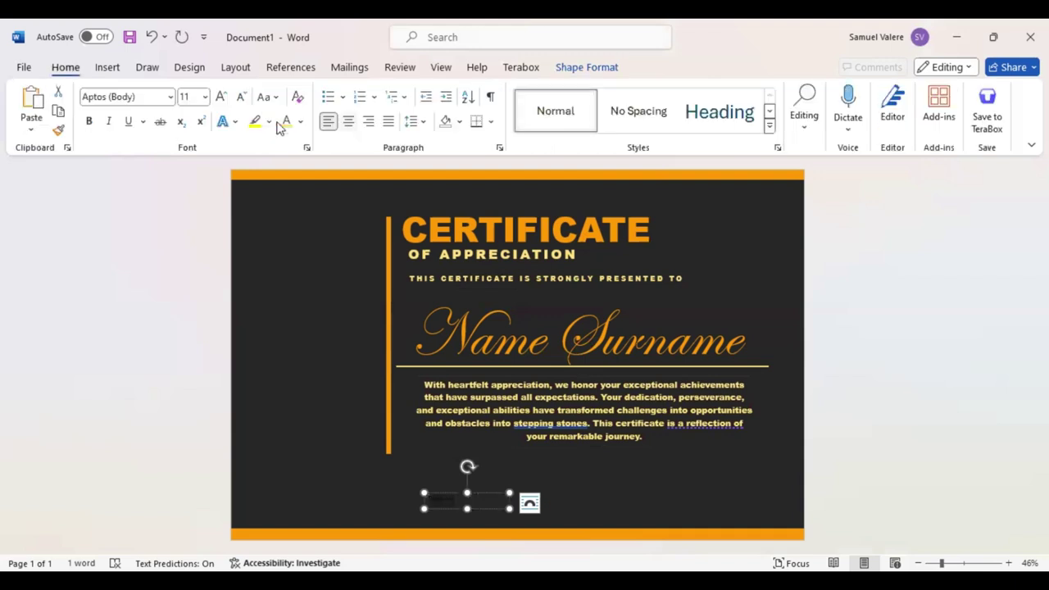
key(ctrl+e)
click(243, 98)
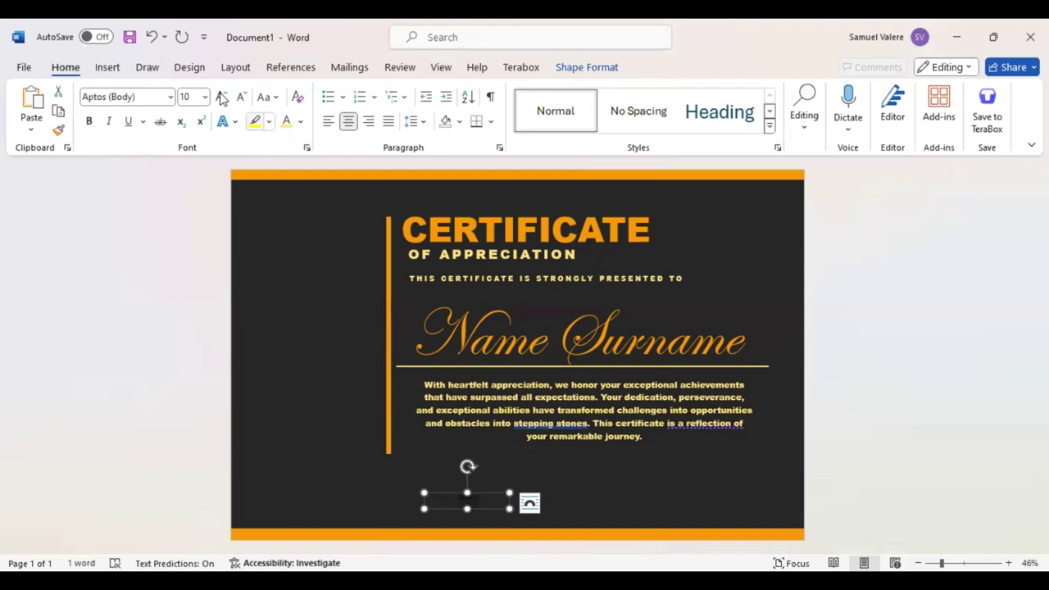
key(ctrl+shift+period)
key(ctrl+shift+period)
key(ctrl+shift+period)
drag(467, 503, 480, 502)
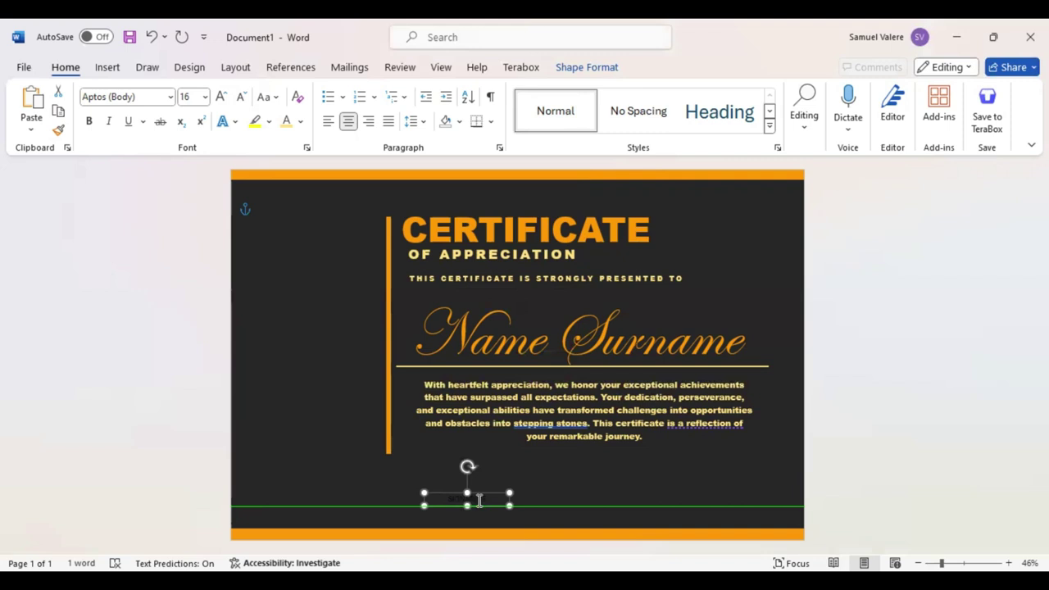
drag(480, 501, 480, 502)
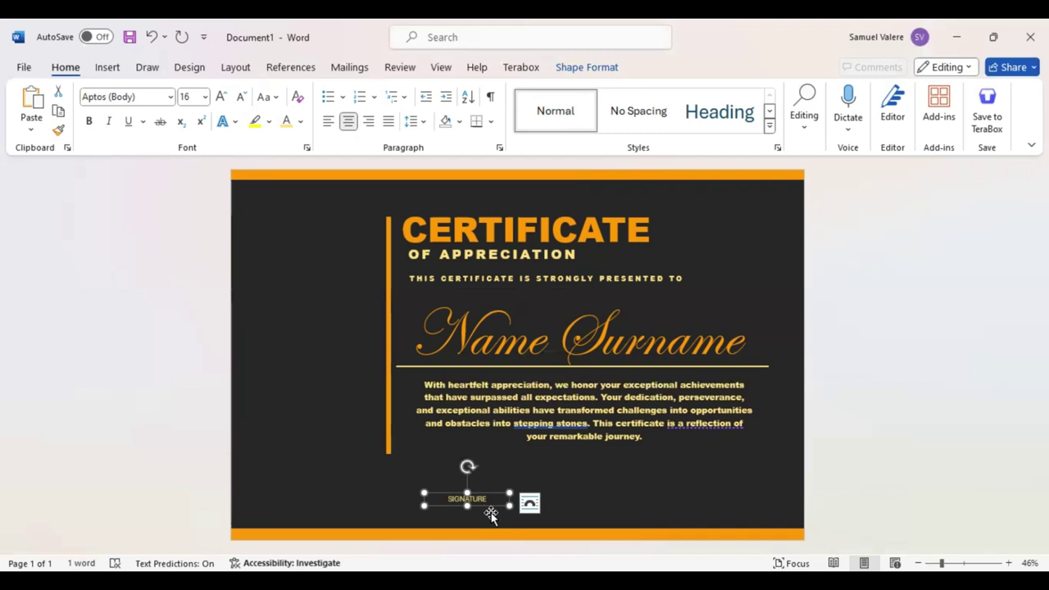
Step: Duplicate the SIGNATURE label to the bottom right and shift the left label further left
drag(490, 514, 491, 513)
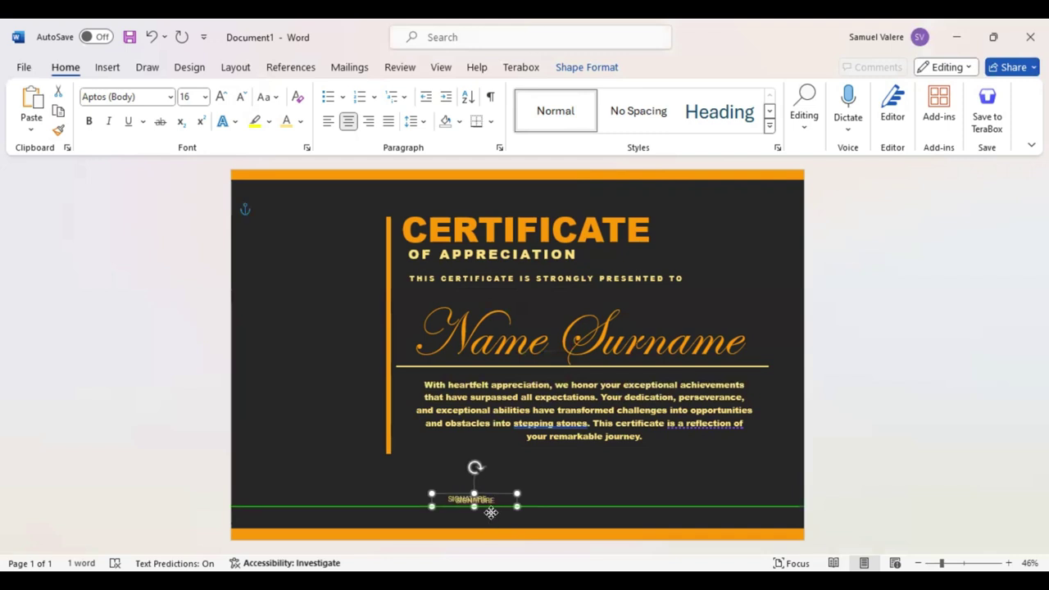
drag(490, 513, 751, 506)
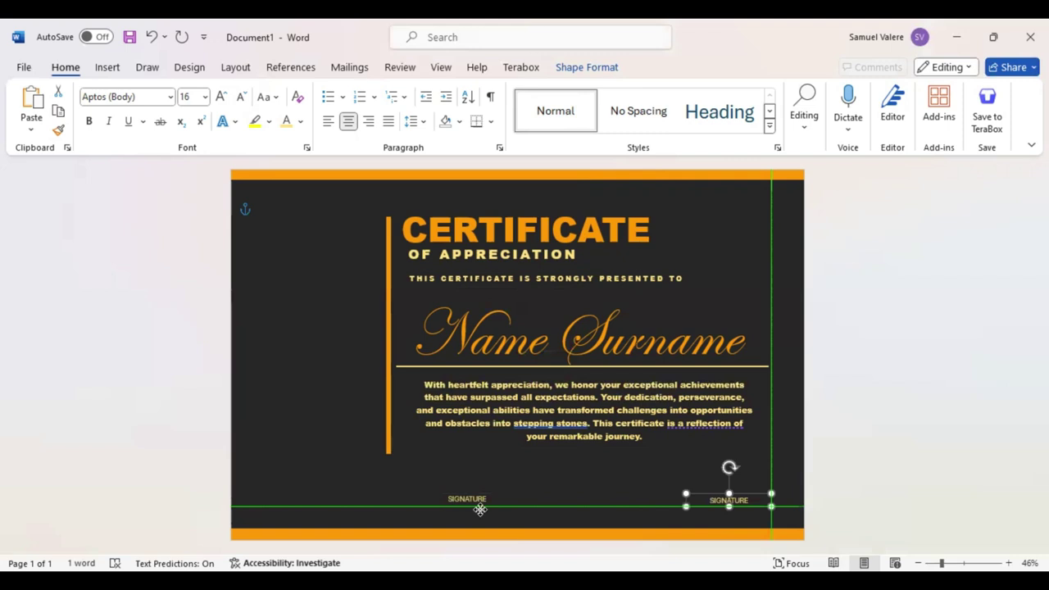
drag(480, 509, 453, 507)
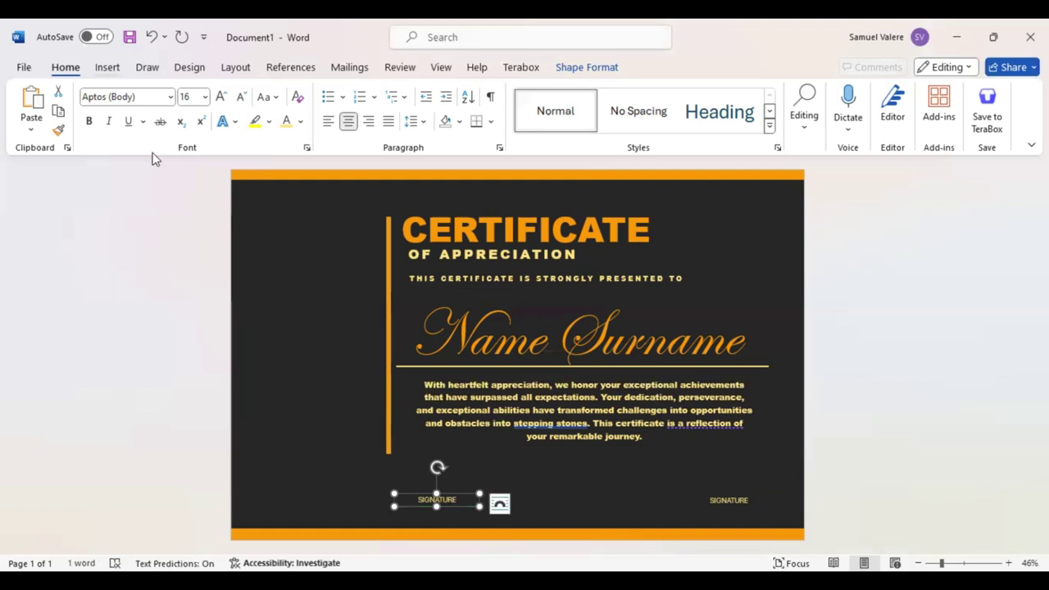
key(alt+n)
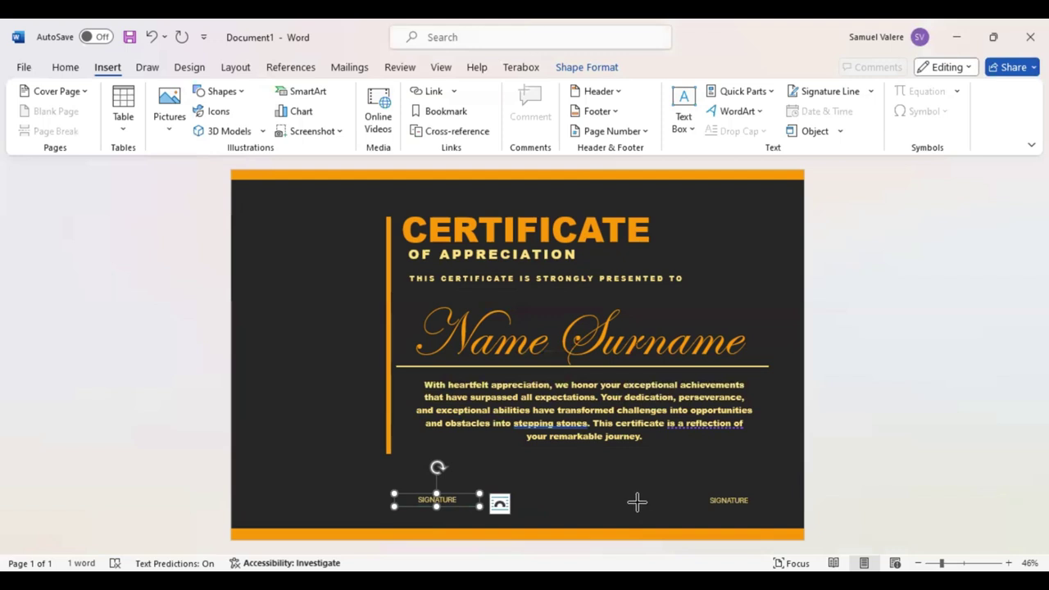
Step: Draw a thin styled signature line and position it just above the left SIGNATURE
drag(541, 503, 637, 502)
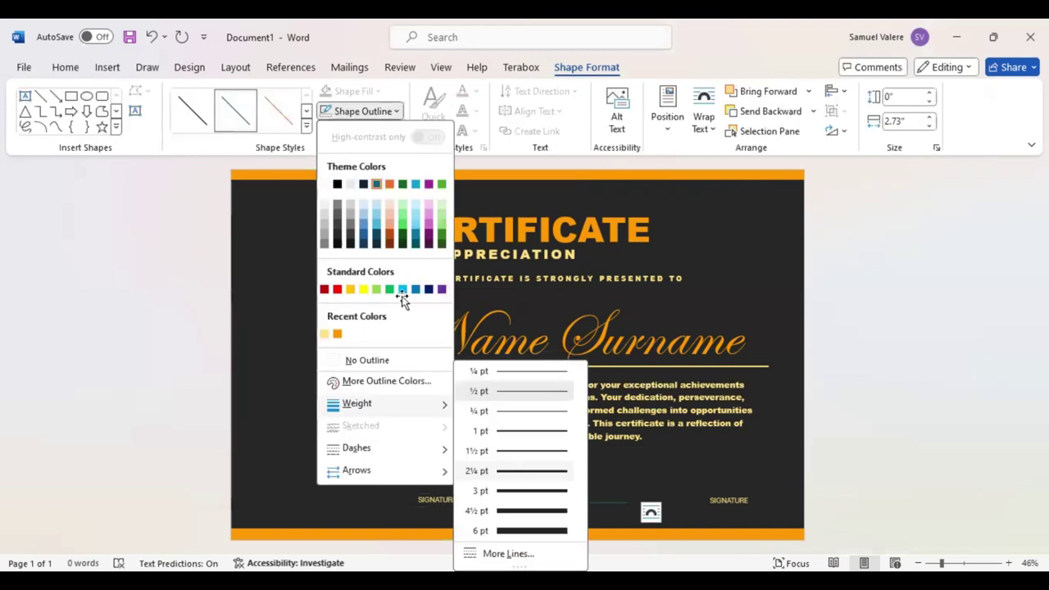
click(400, 290)
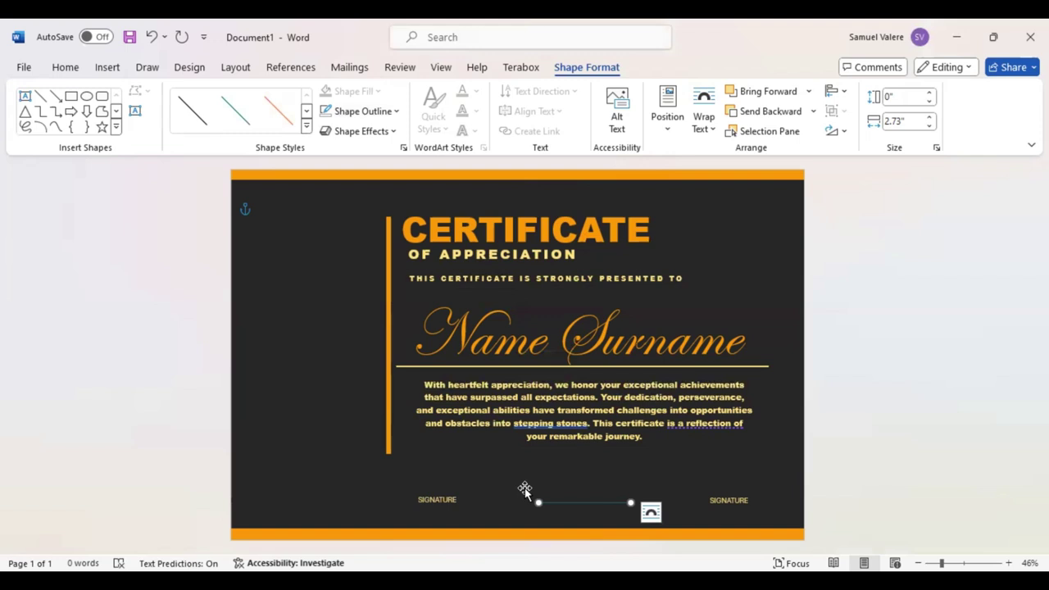
drag(524, 490, 524, 490)
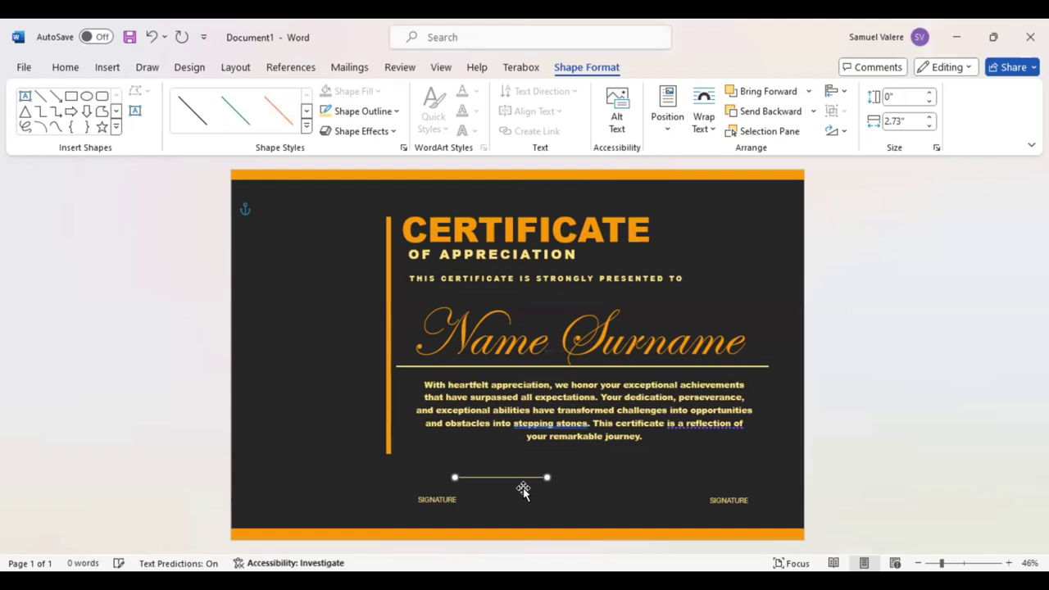
drag(522, 489, 463, 503)
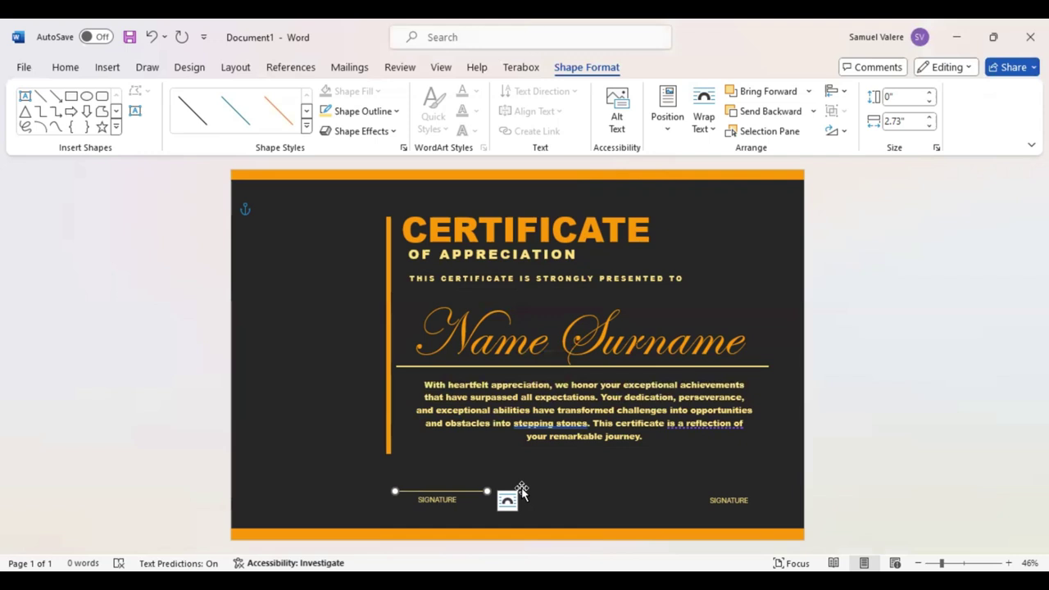
Step: Paste a copy of the line above the right SIGNATURE and place a starburst at the left
key(ctrl+v)
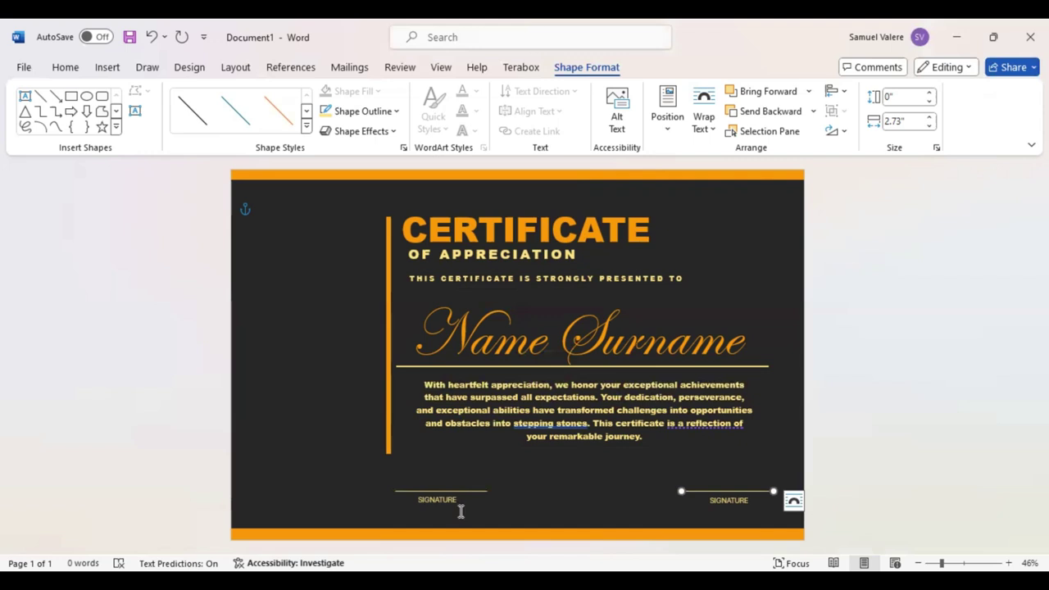
key(ctrl+Right)
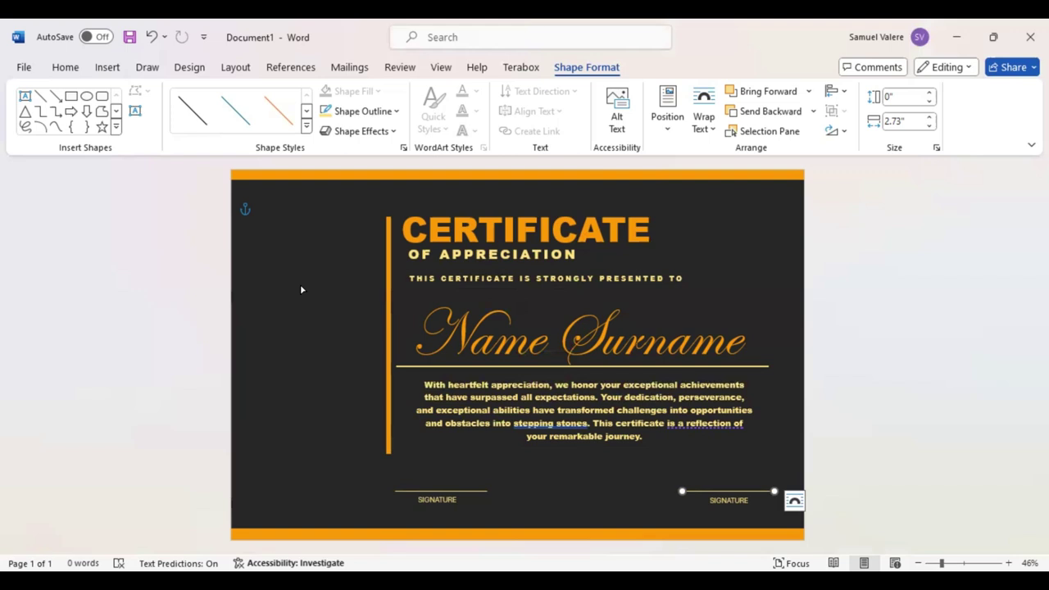
click(301, 290)
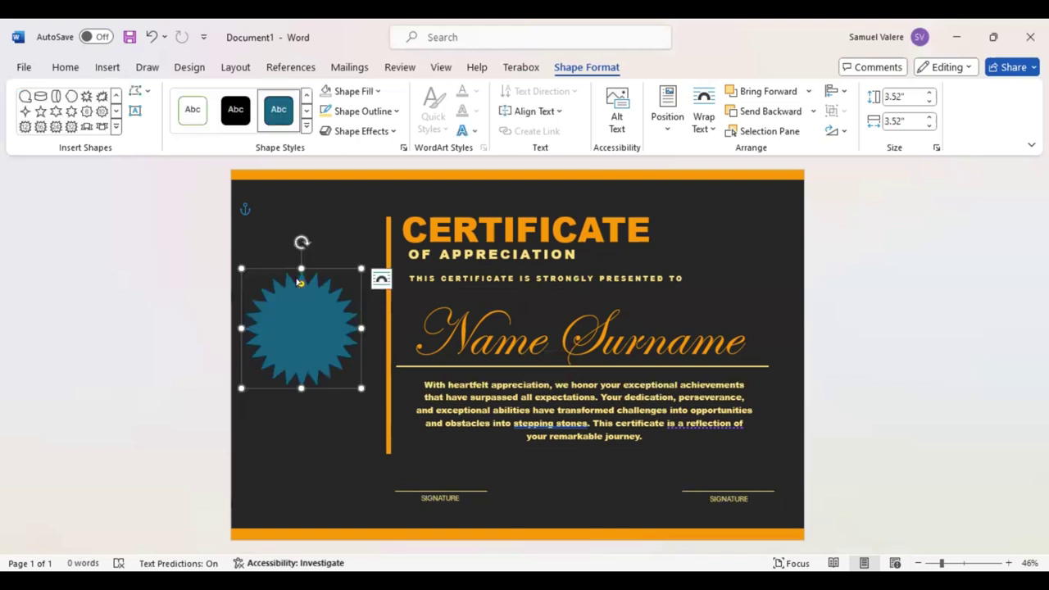
Step: Make the starburst's spikes shallower and move it up beside the title
drag(300, 281, 297, 282)
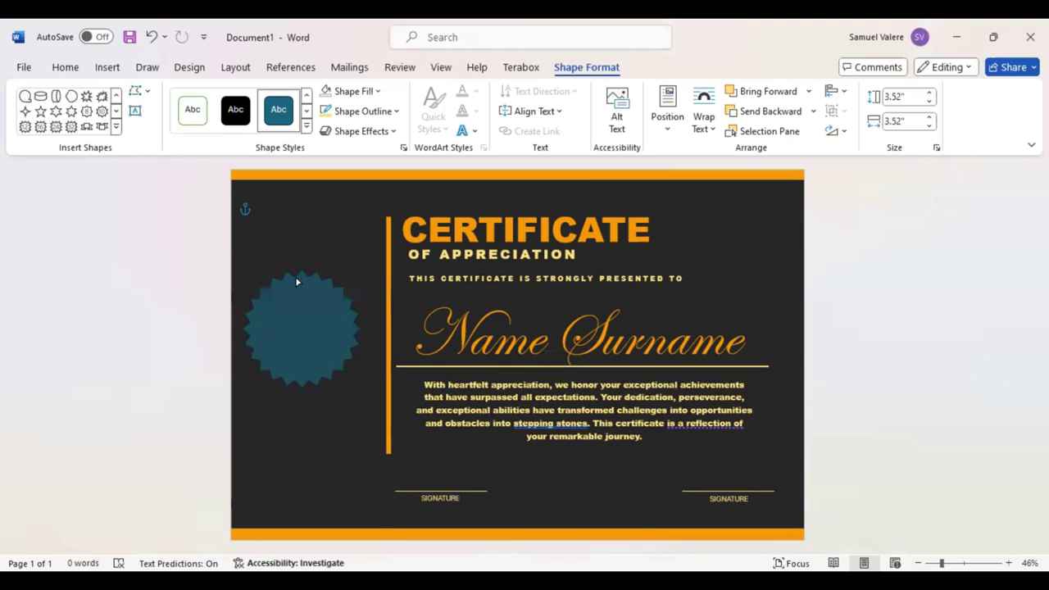
click(294, 308)
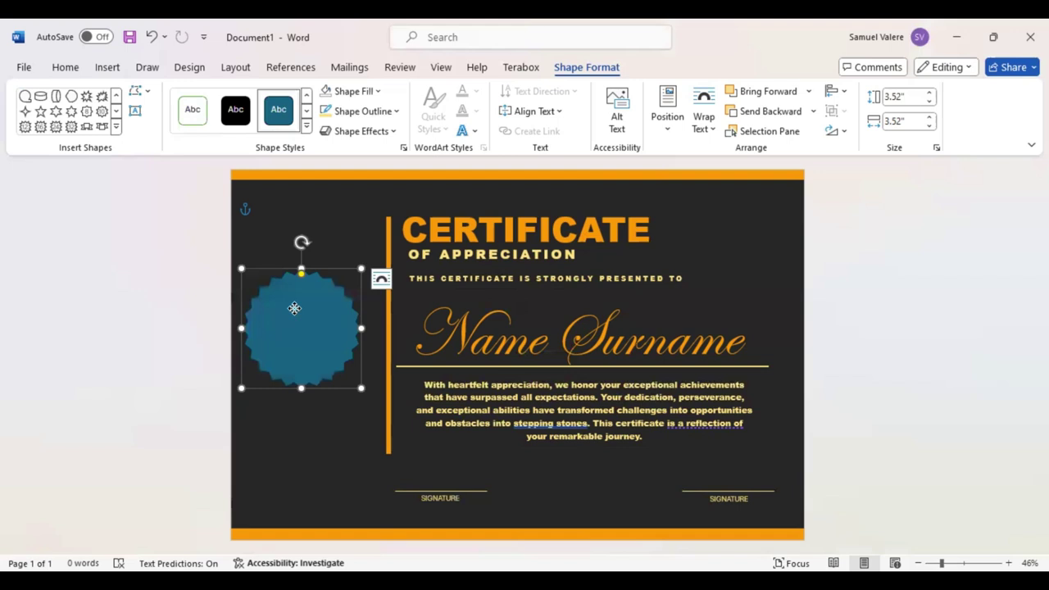
drag(302, 296, 307, 264)
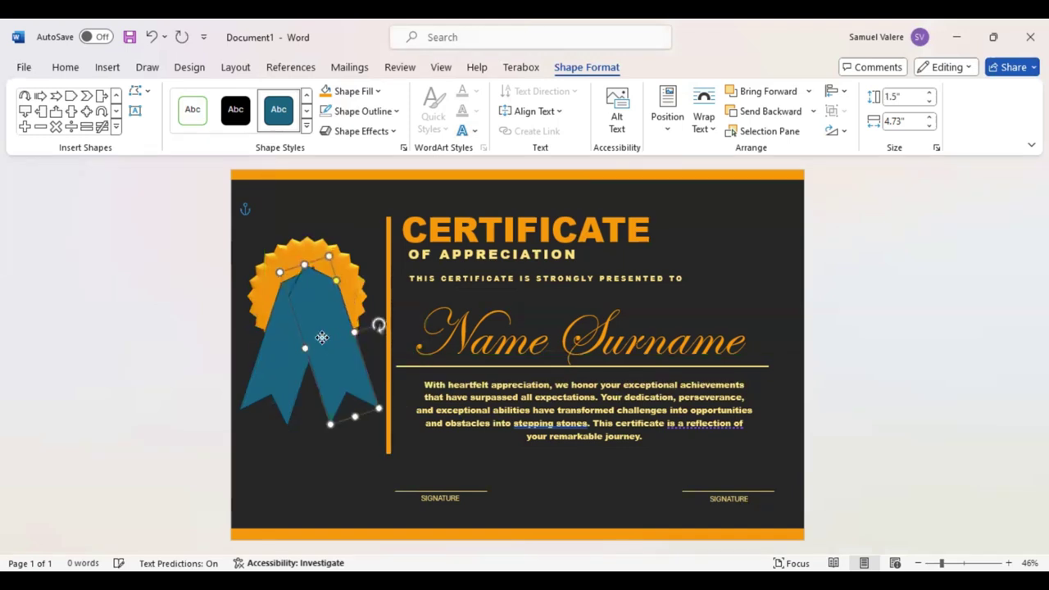
Step: Send the blue ribbon tails behind the orange seal and nudge them up beneath it
drag(322, 337, 328, 339)
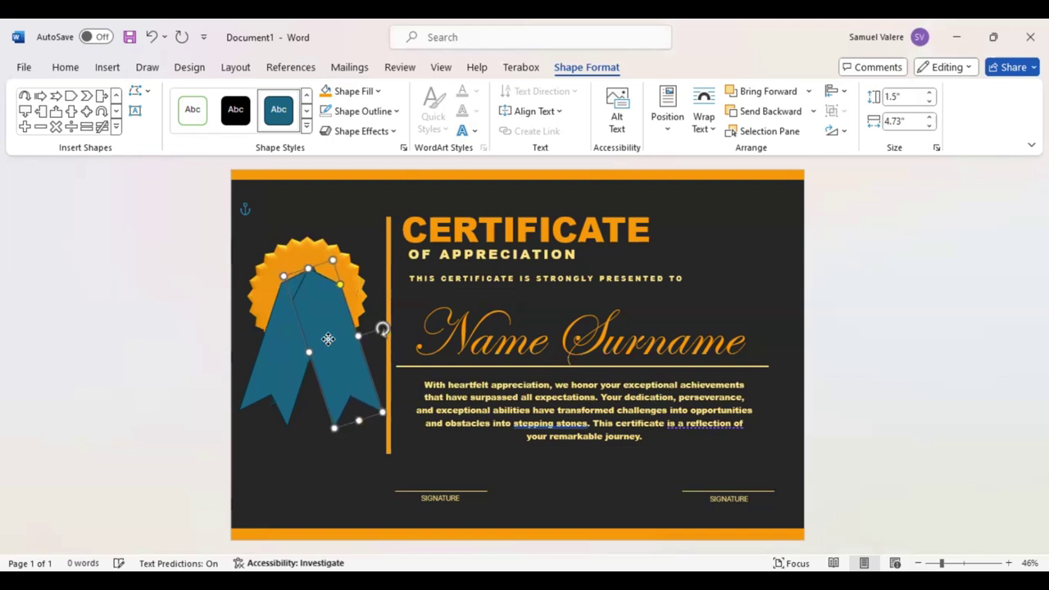
click(763, 111)
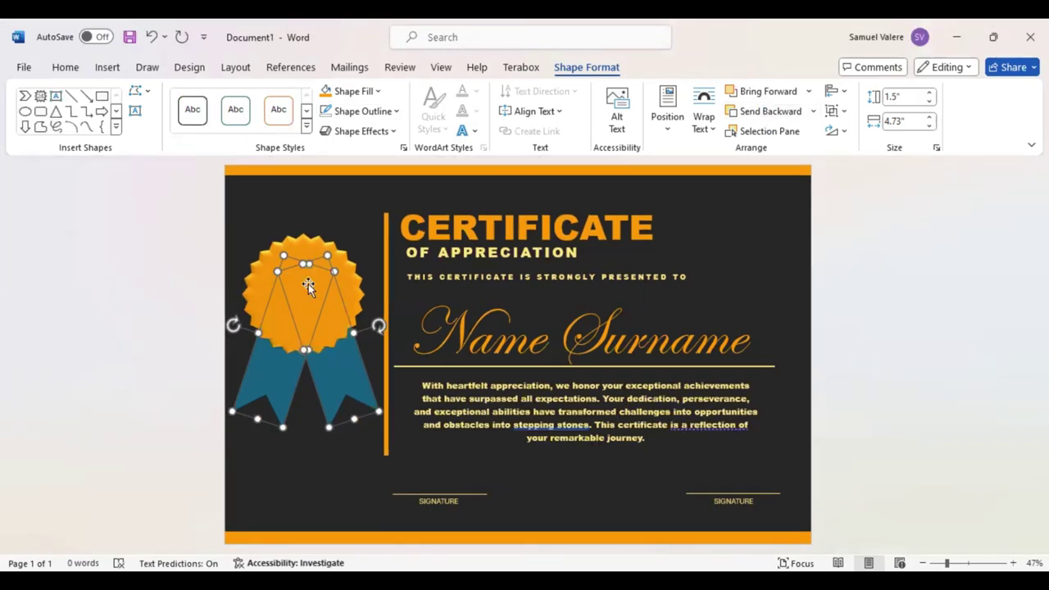
drag(308, 286, 308, 284)
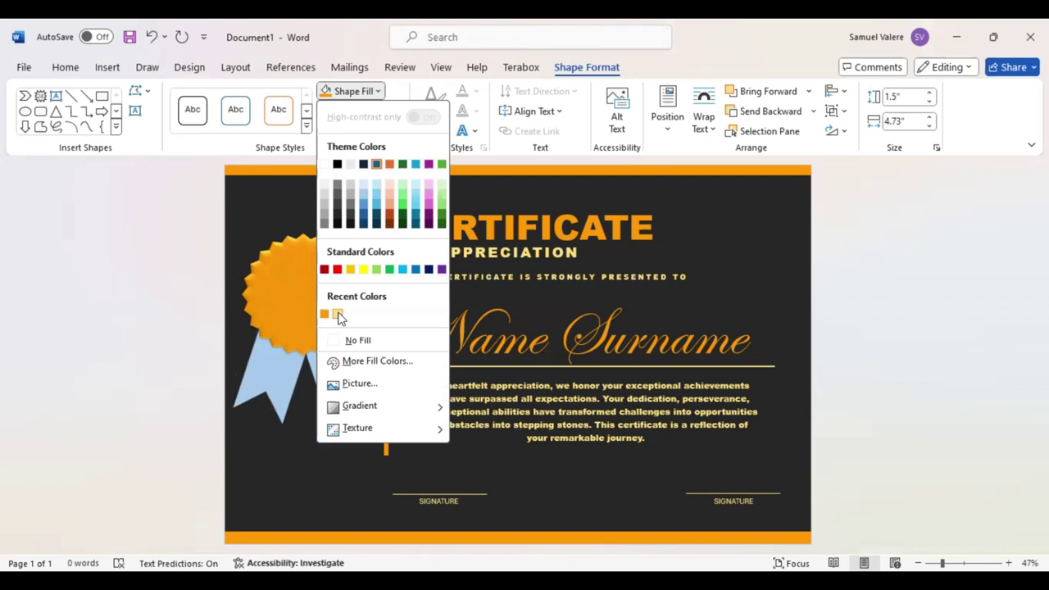
Step: Fill both ribbon tails light yellow, raise the right tail, and shorten, tilt and nudge the left tail
click(319, 370)
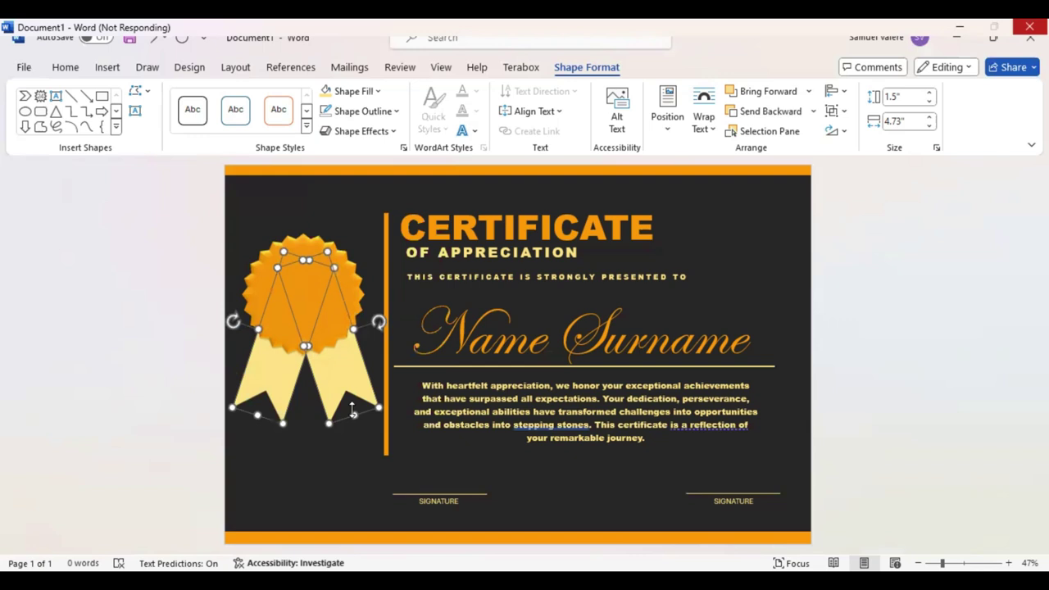
drag(352, 412, 344, 395)
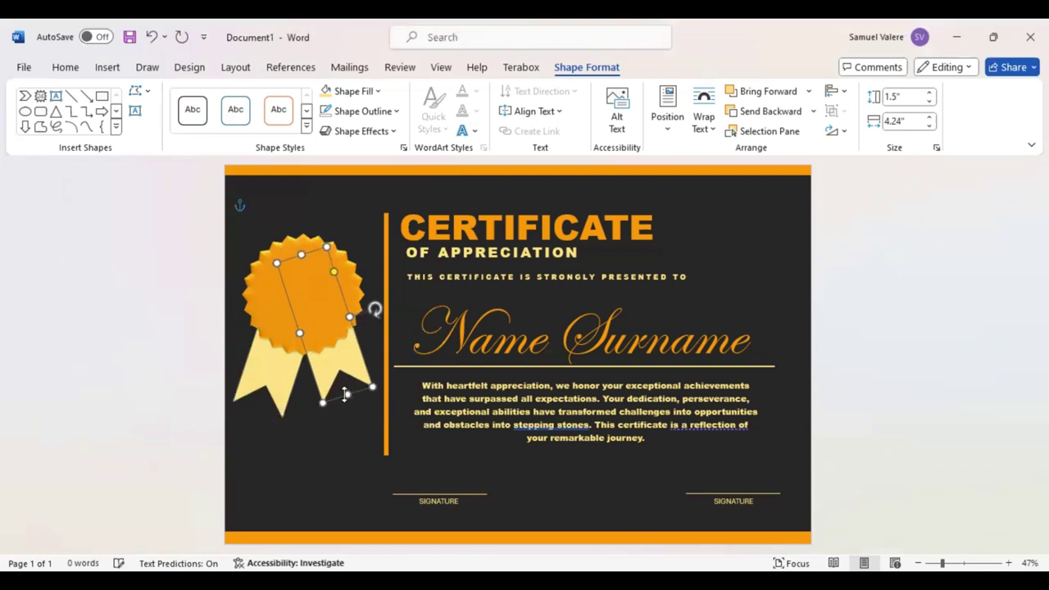
click(263, 383)
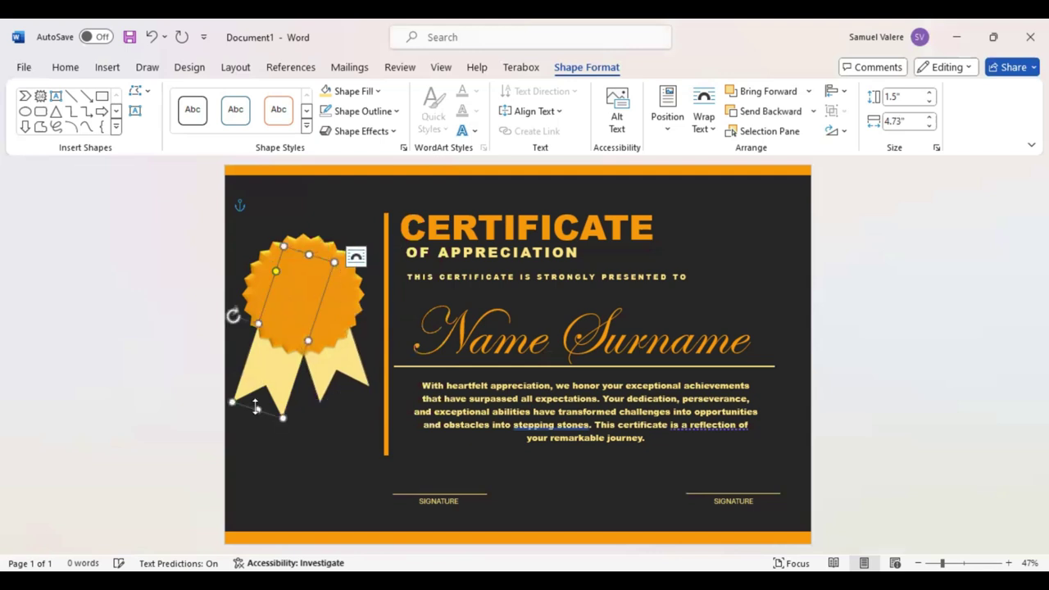
drag(262, 392, 262, 392)
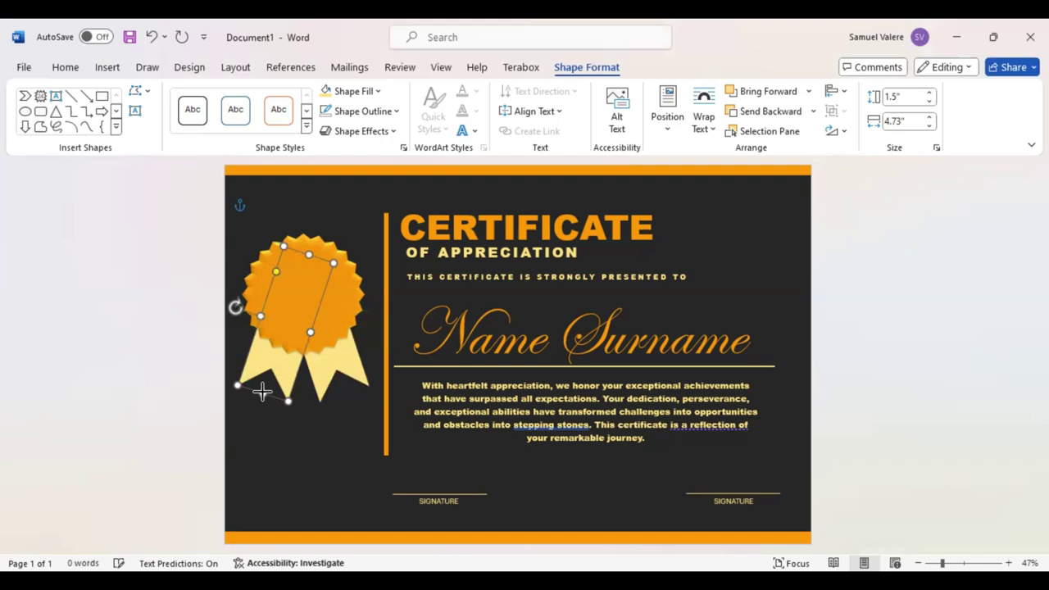
click(235, 307)
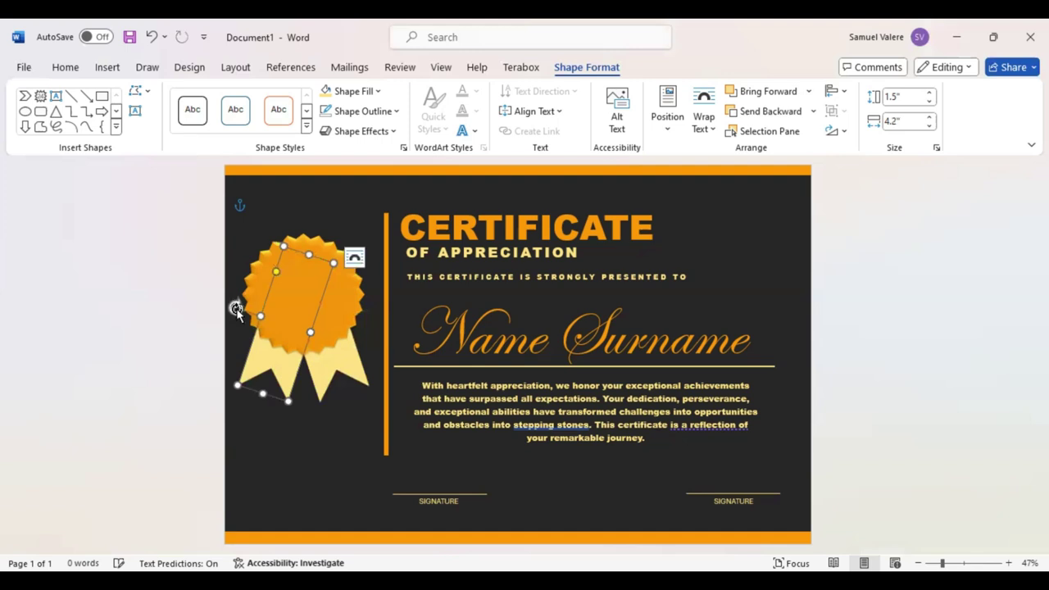
drag(236, 310, 236, 311)
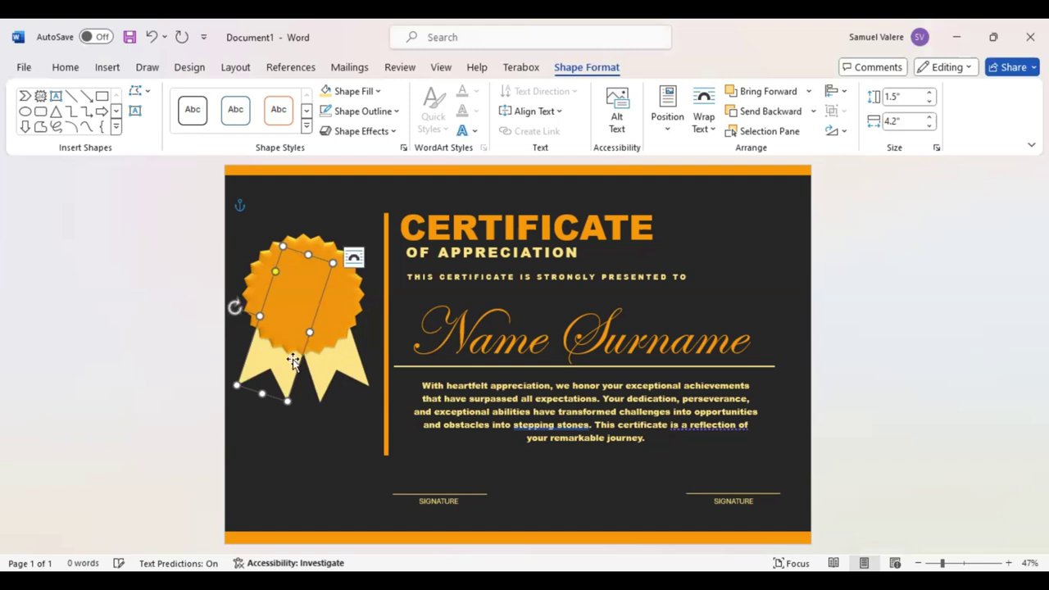
drag(293, 360, 342, 367)
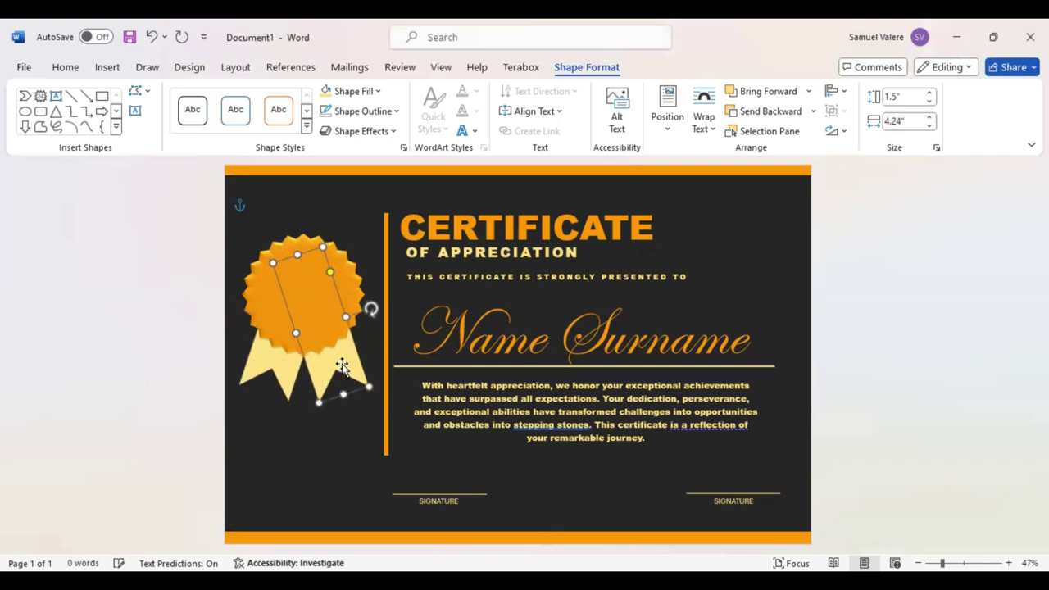
click(329, 427)
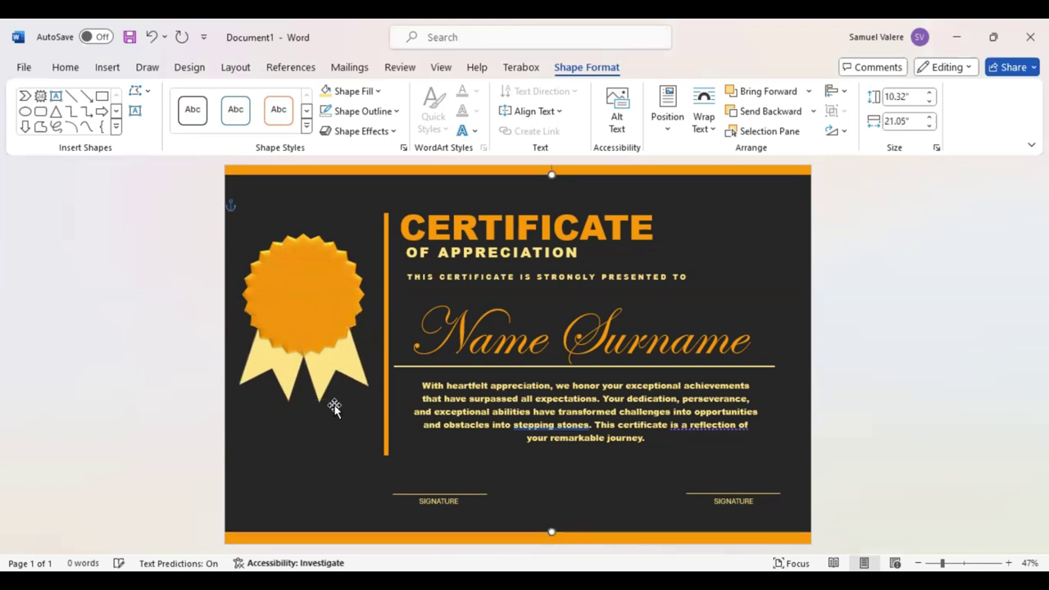